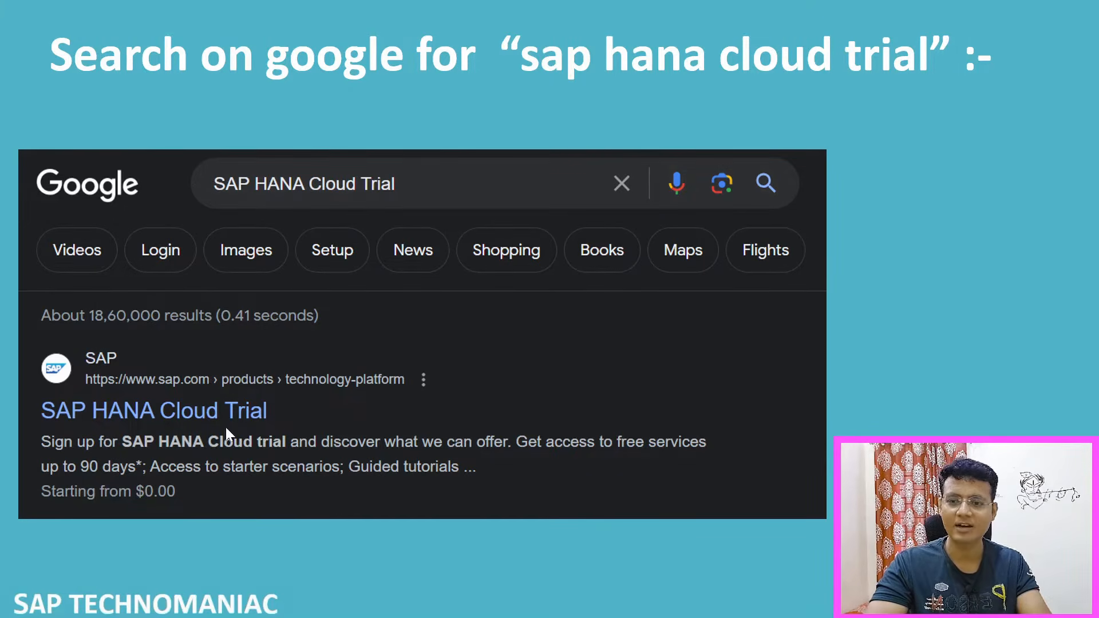
pyautogui.click(156, 430)
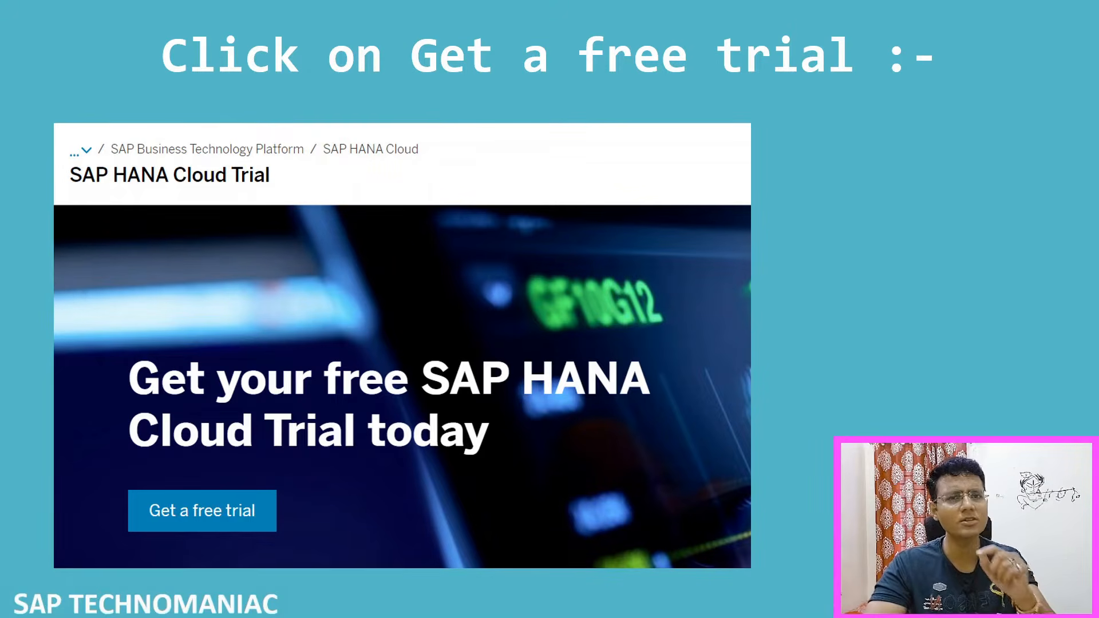
pyautogui.press('Right')
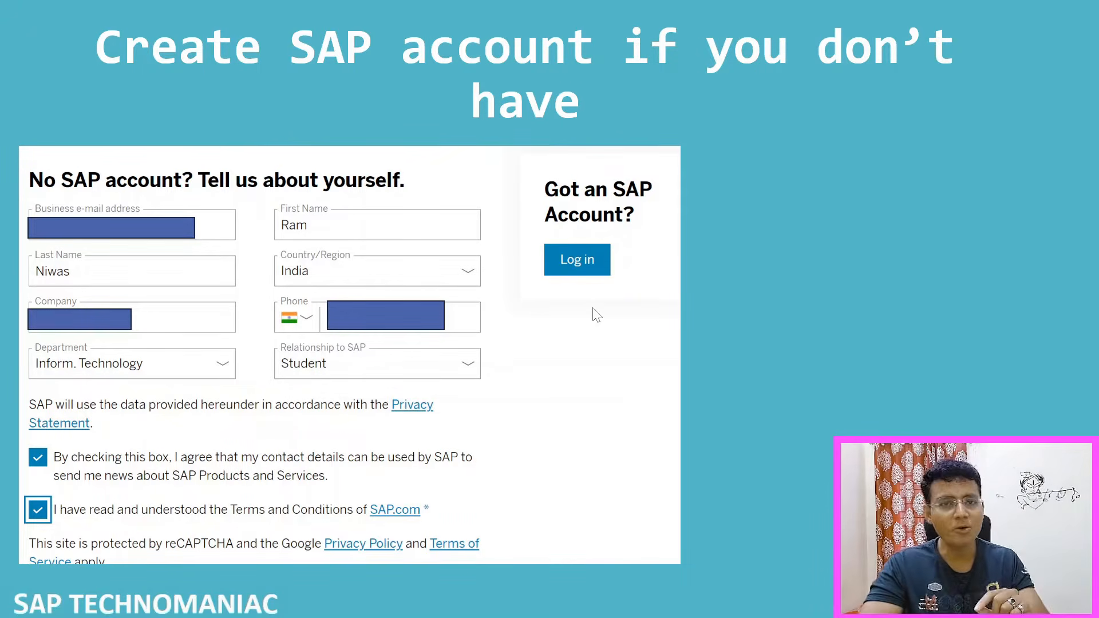
pyautogui.press('Right')
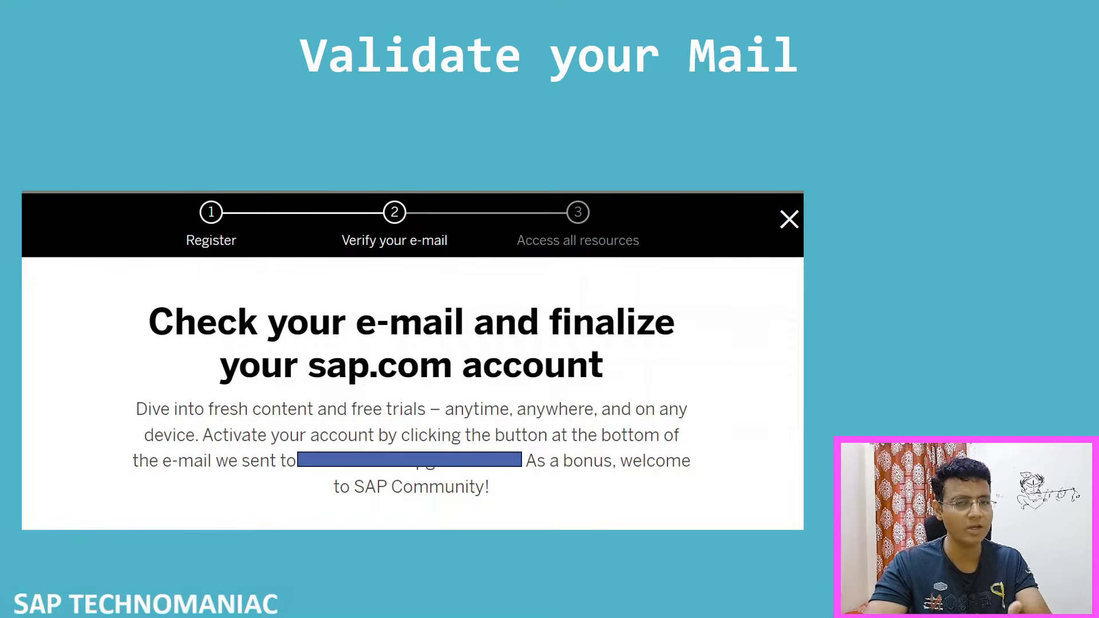
pyautogui.press('Right')
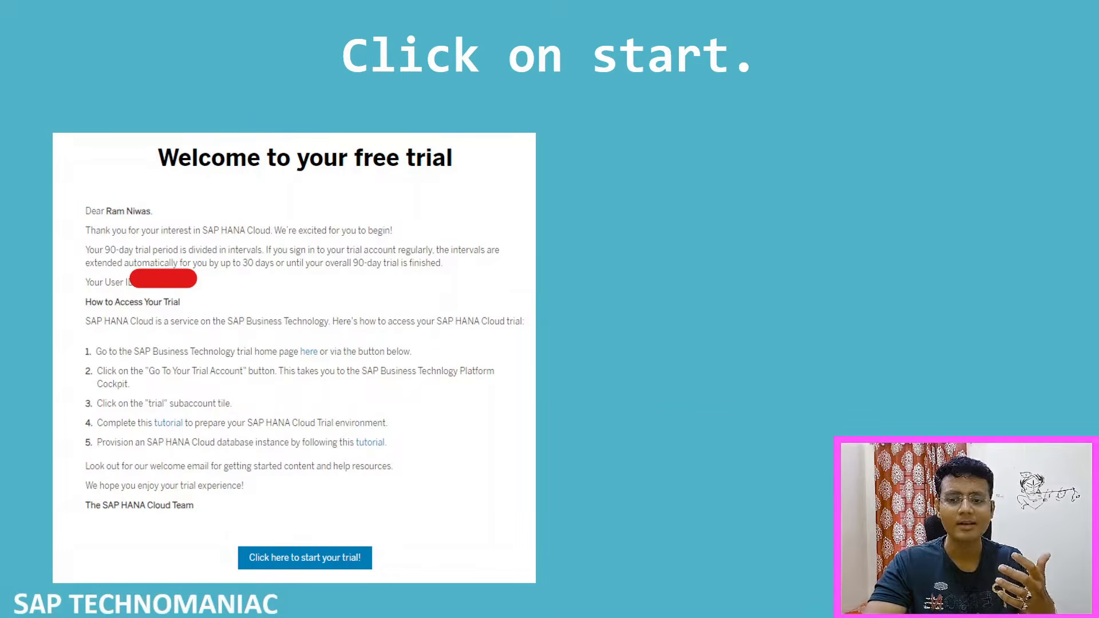
pyautogui.press('Right')
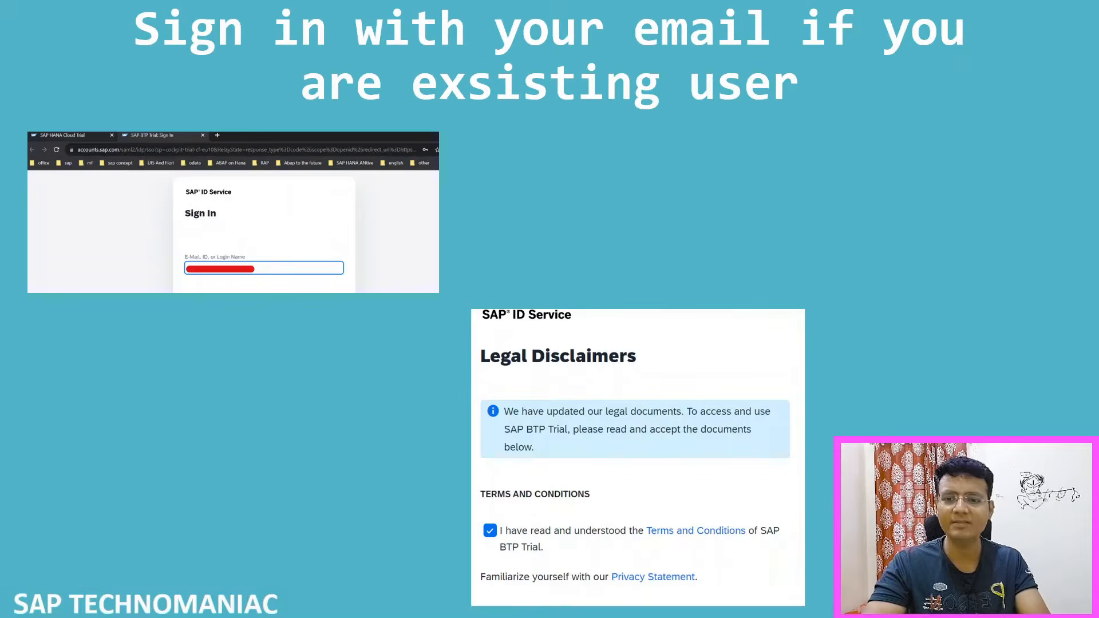
pyautogui.press('Left')
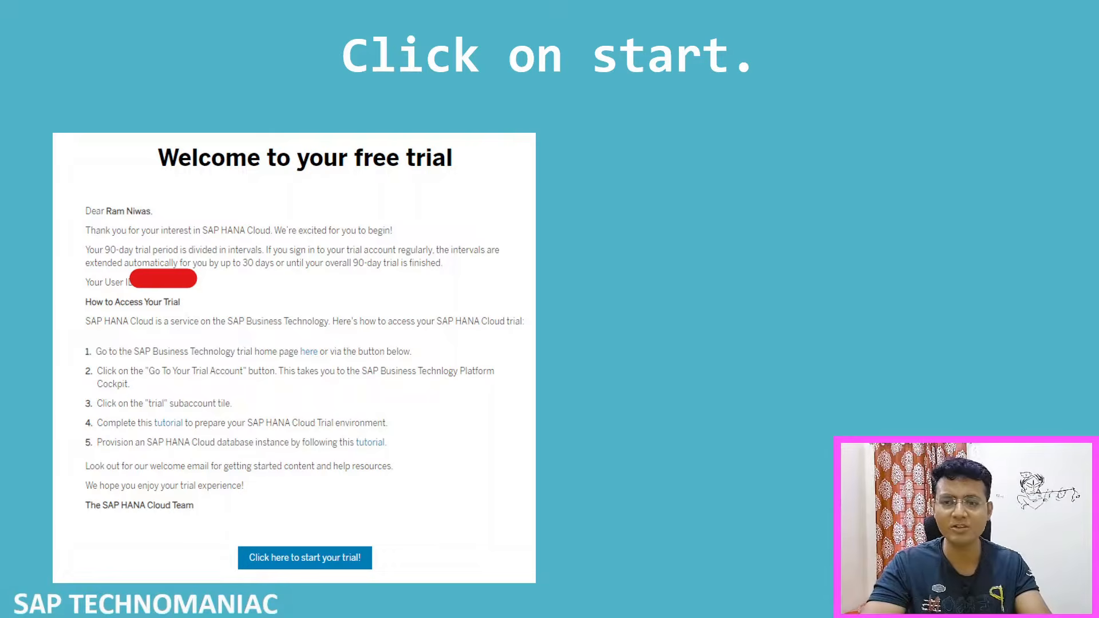
pyautogui.press('Right')
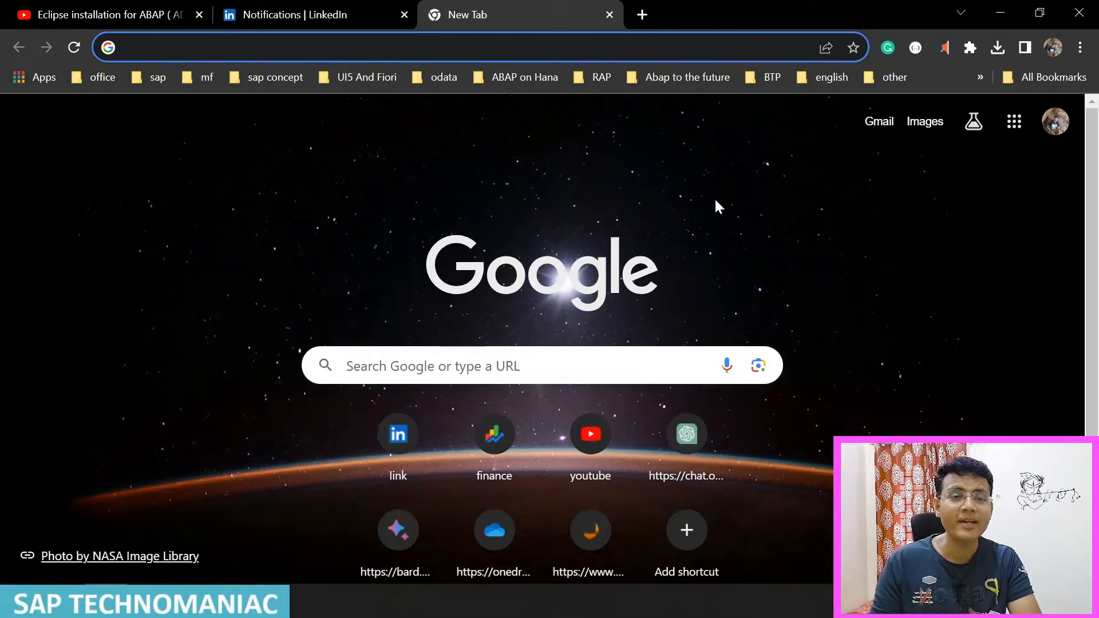
# Step: Search Google for "sap hana cloud trial" and open SAP's HANA Cloud Trial page
pyautogui.write('sap')
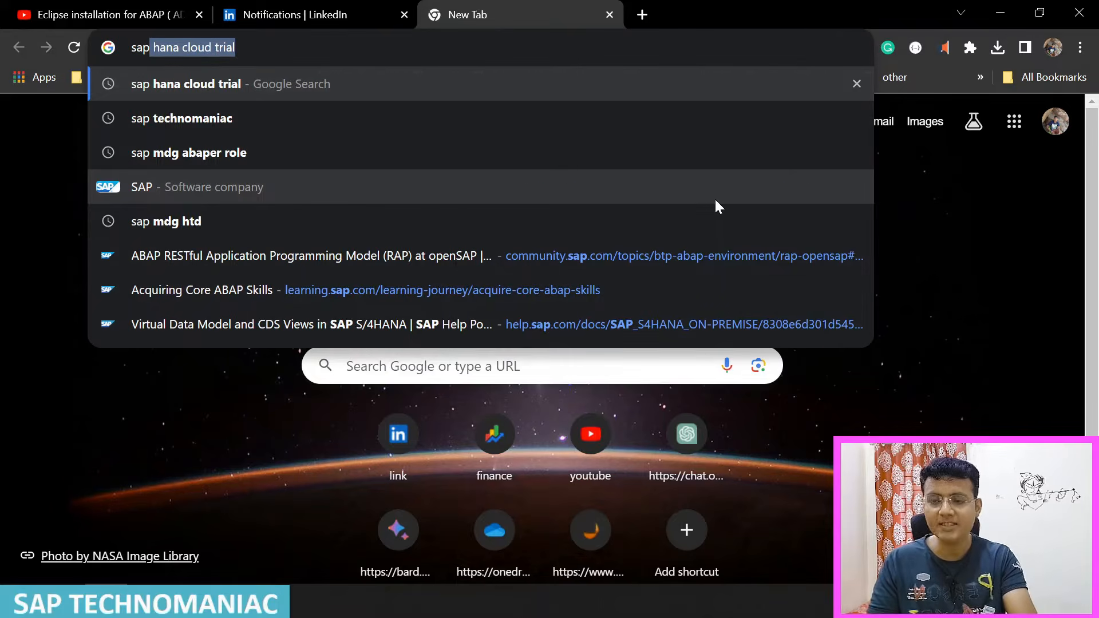
pyautogui.press('Right')
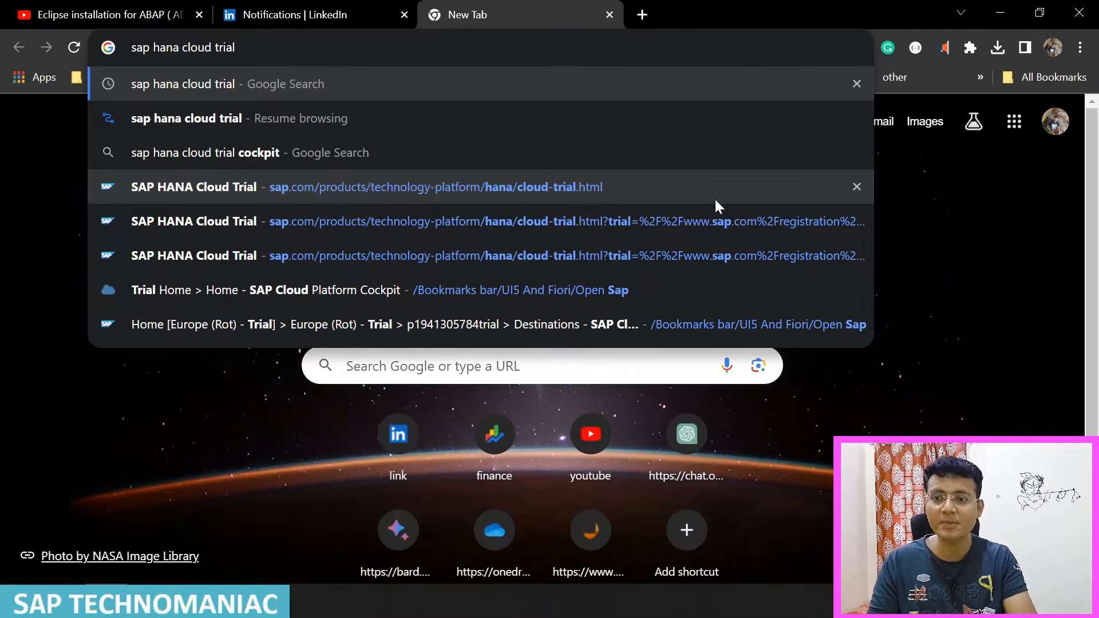
pyautogui.press('Return')
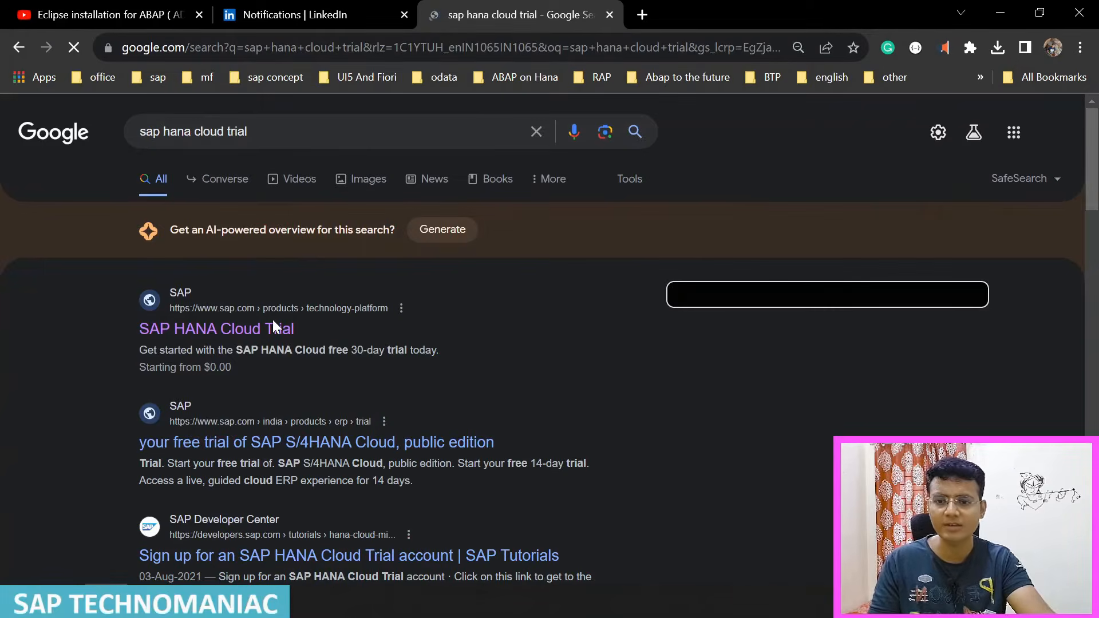
pyautogui.click(266, 329)
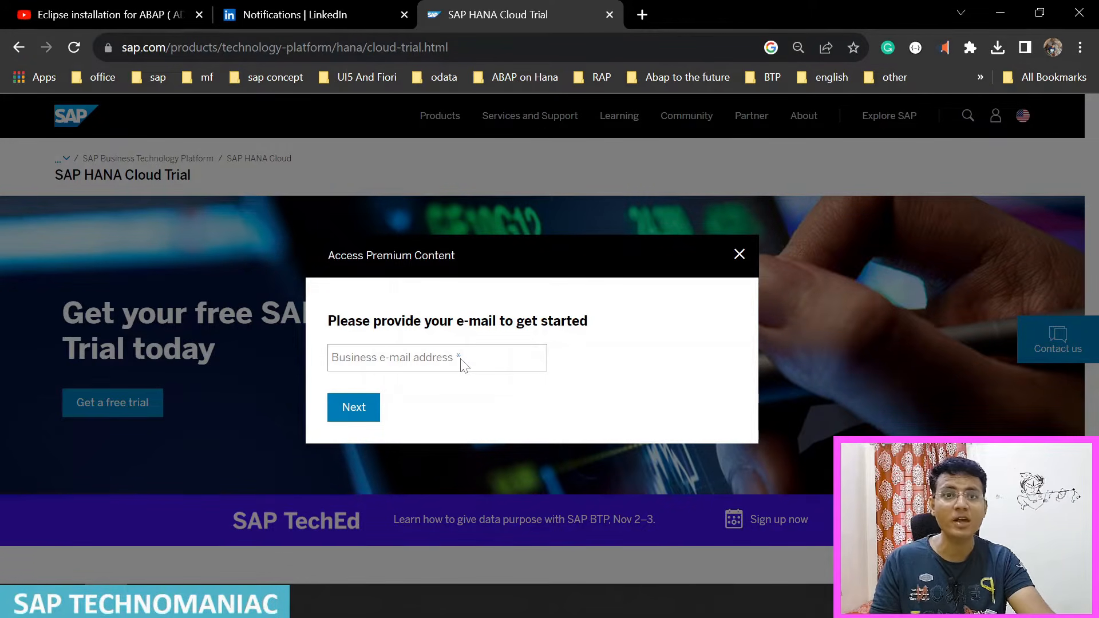
pyautogui.click(192, 601)
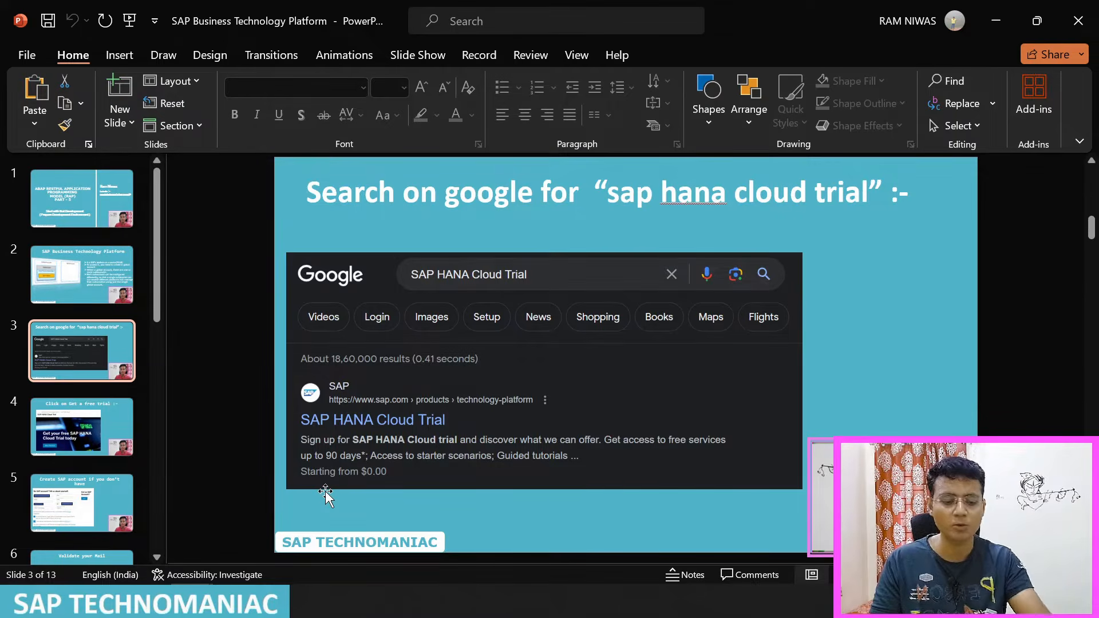
pyautogui.scroll(-1, 325, 490)
pyautogui.scroll(-1, 325, 490)
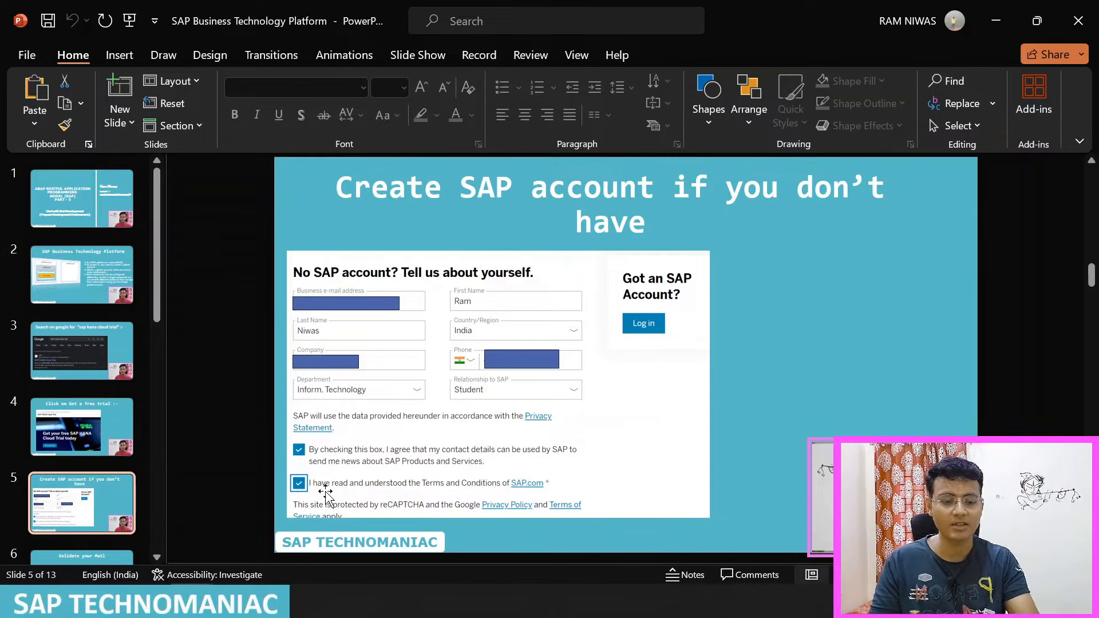
pyautogui.scroll(-1, 325, 490)
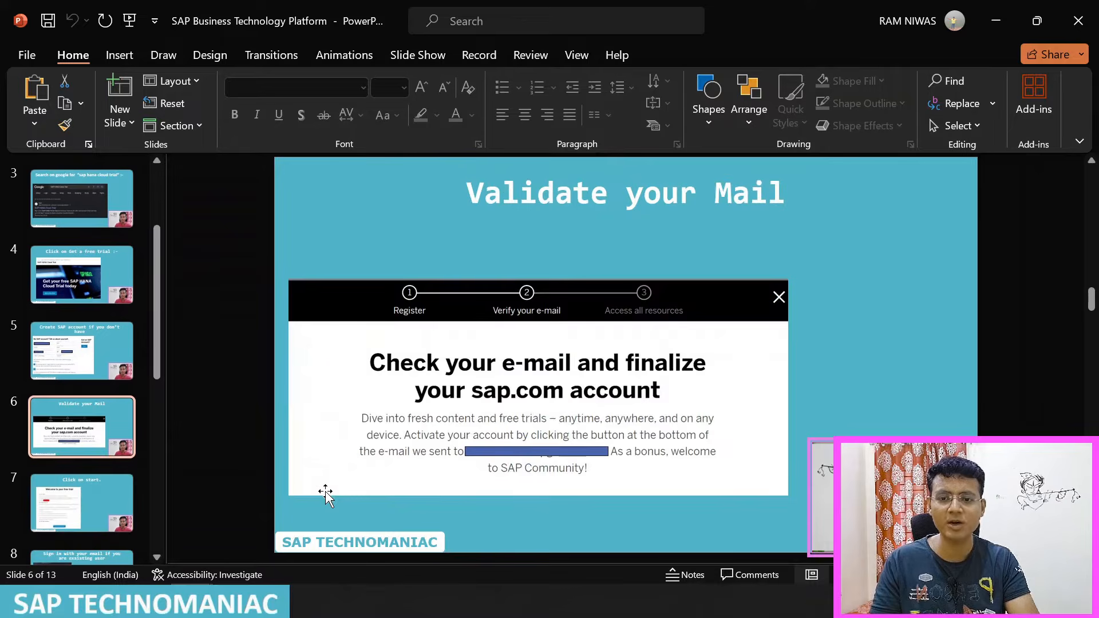
pyautogui.scroll(-1, 326, 491)
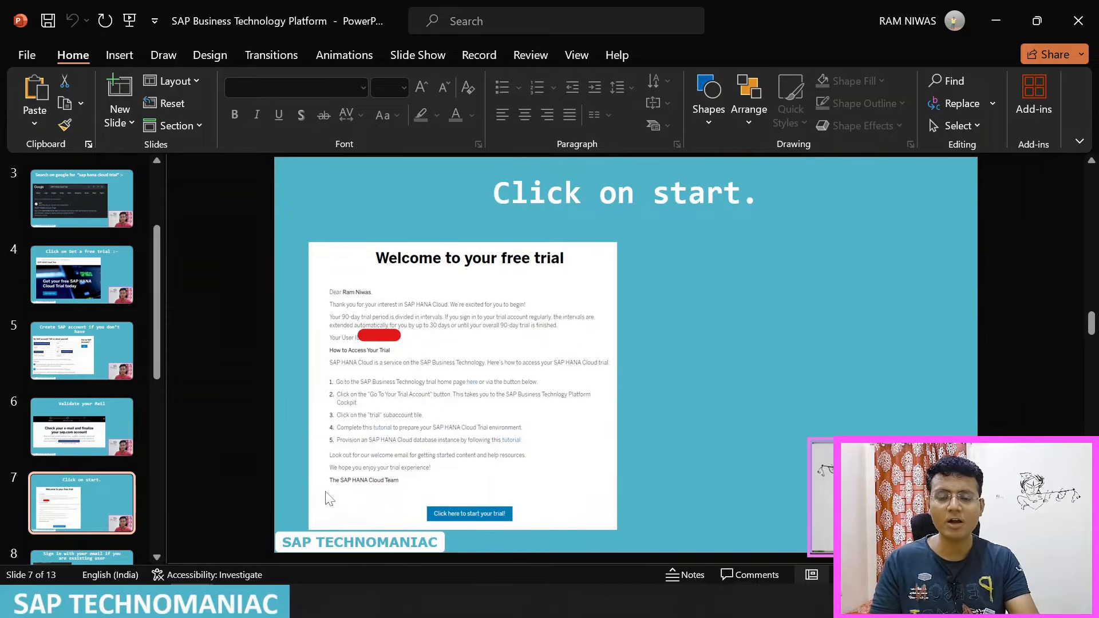
pyautogui.hotkey('alt', 'Tab')
# Step: Submit the business e-mail address in the free trial form and sign in with the SAP Universal ID
pyautogui.click(369, 361)
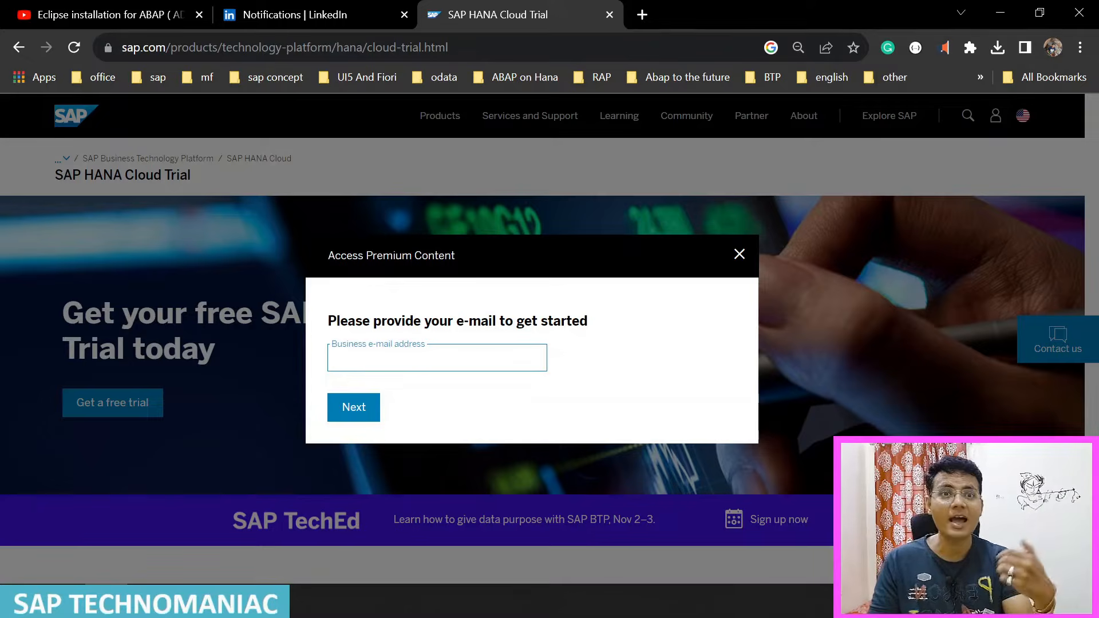
pyautogui.write('rame')
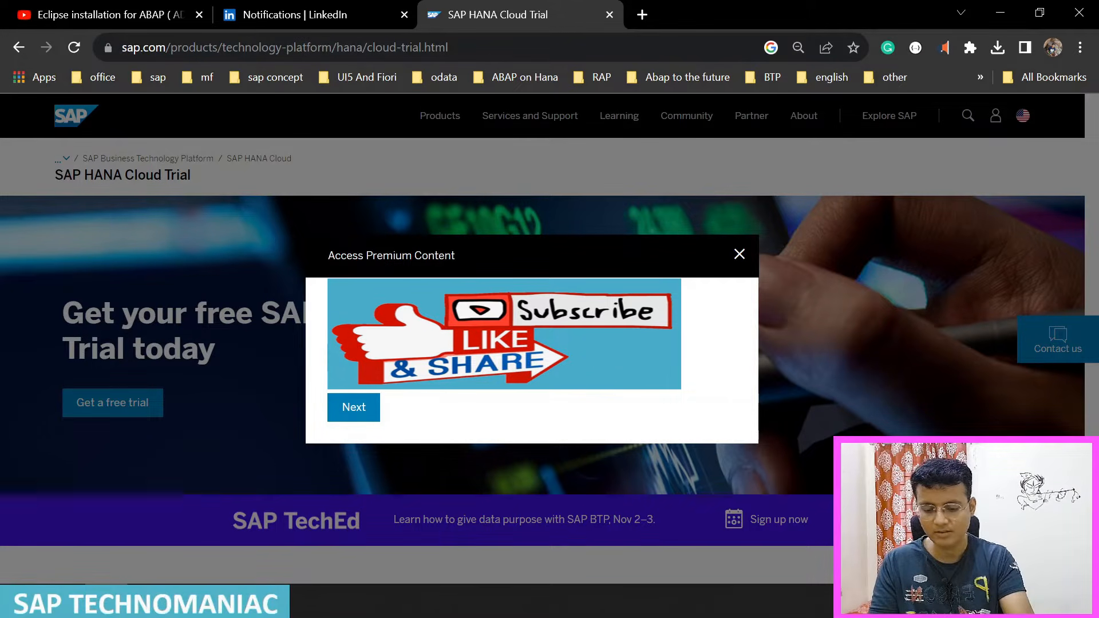
pyautogui.click(355, 409)
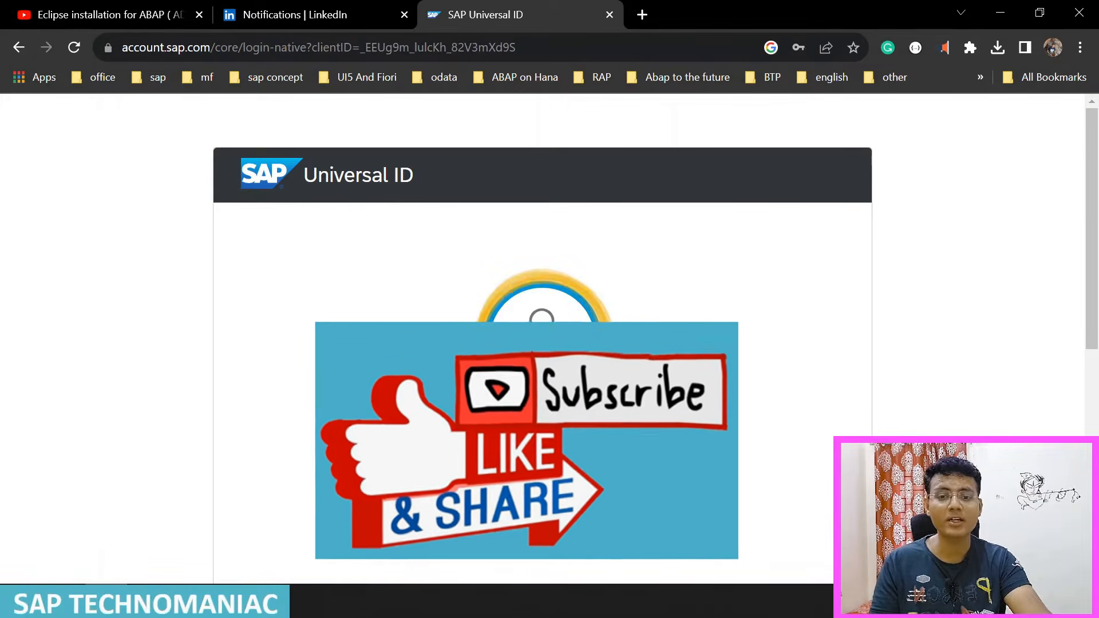
pyautogui.scroll(-3, 461, 339)
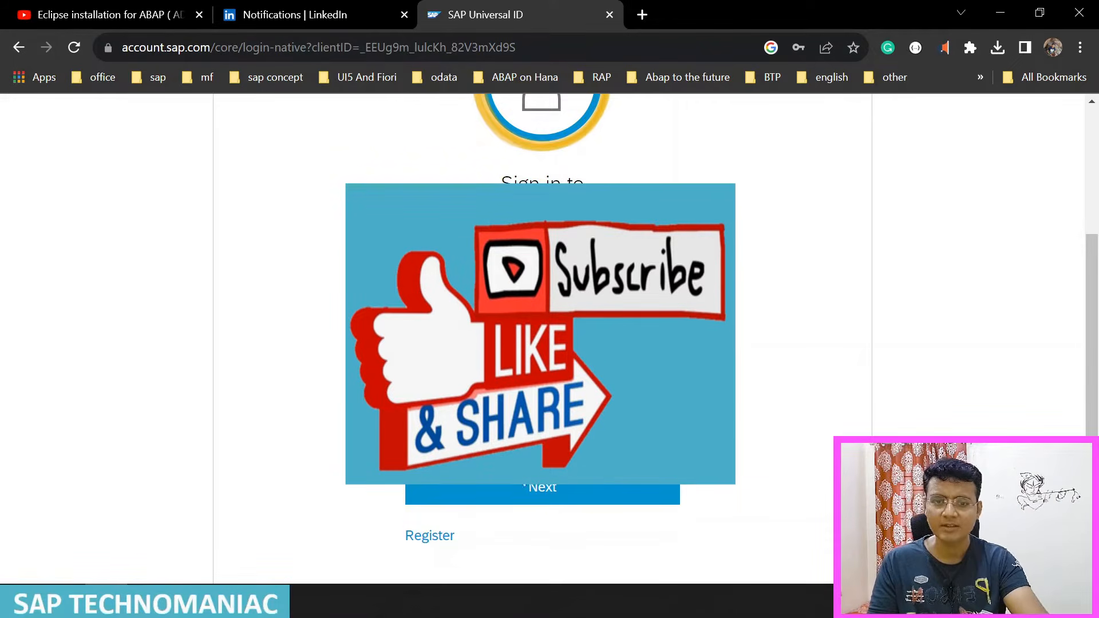
pyautogui.click(525, 491)
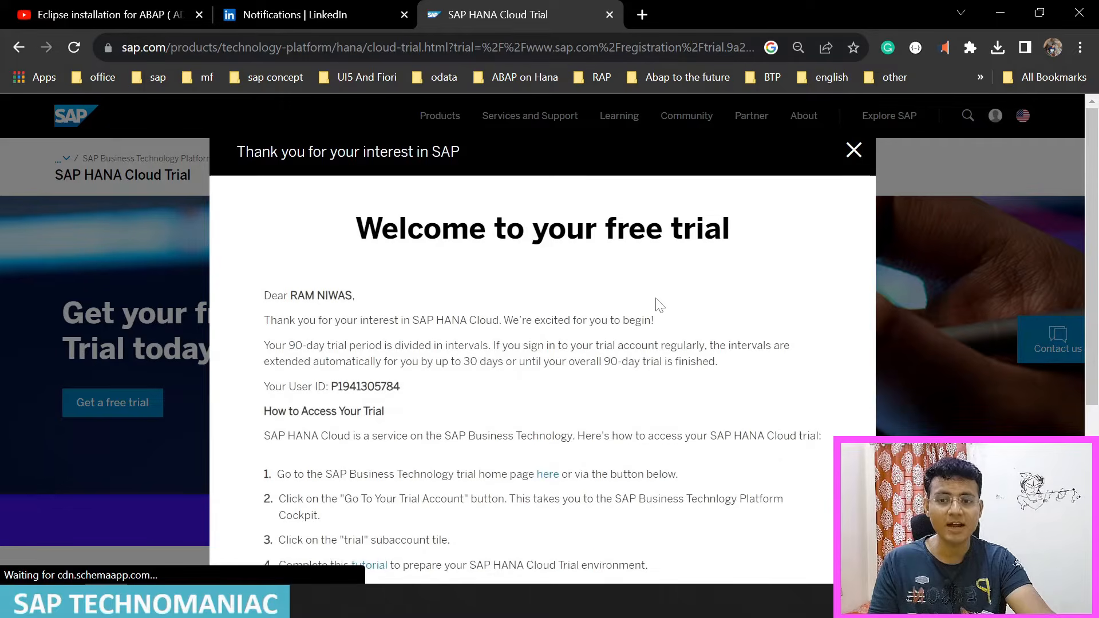
# Step: Start the trial from the end of the free trial welcome message and continue through the SAP BTP Trial sign-in
pyautogui.scroll(-2, 660, 305)
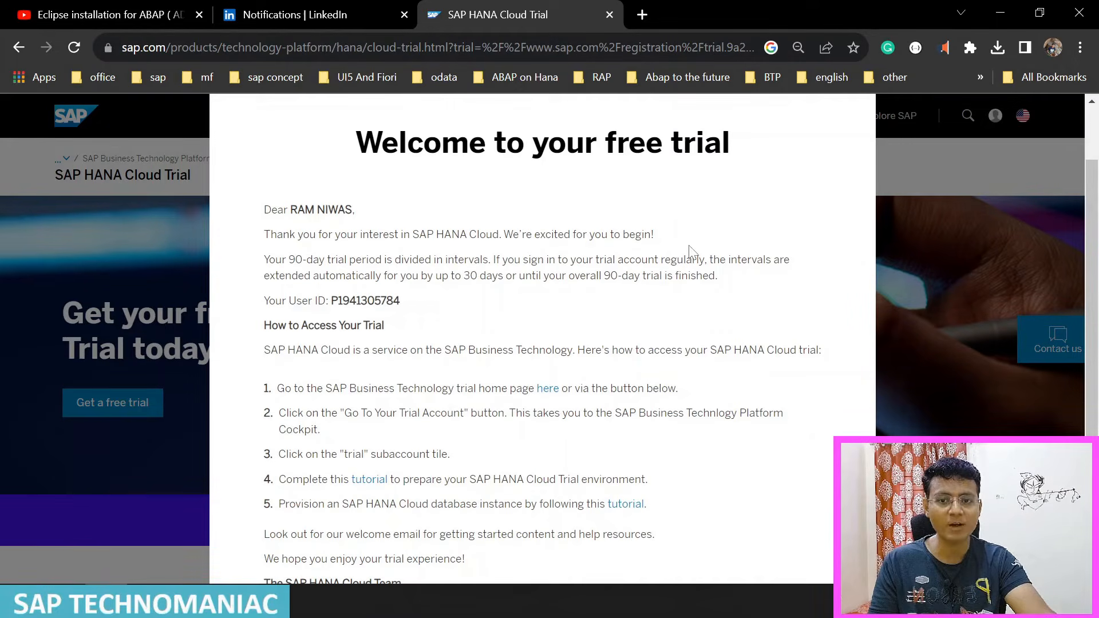
pyautogui.scroll(-3, 702, 312)
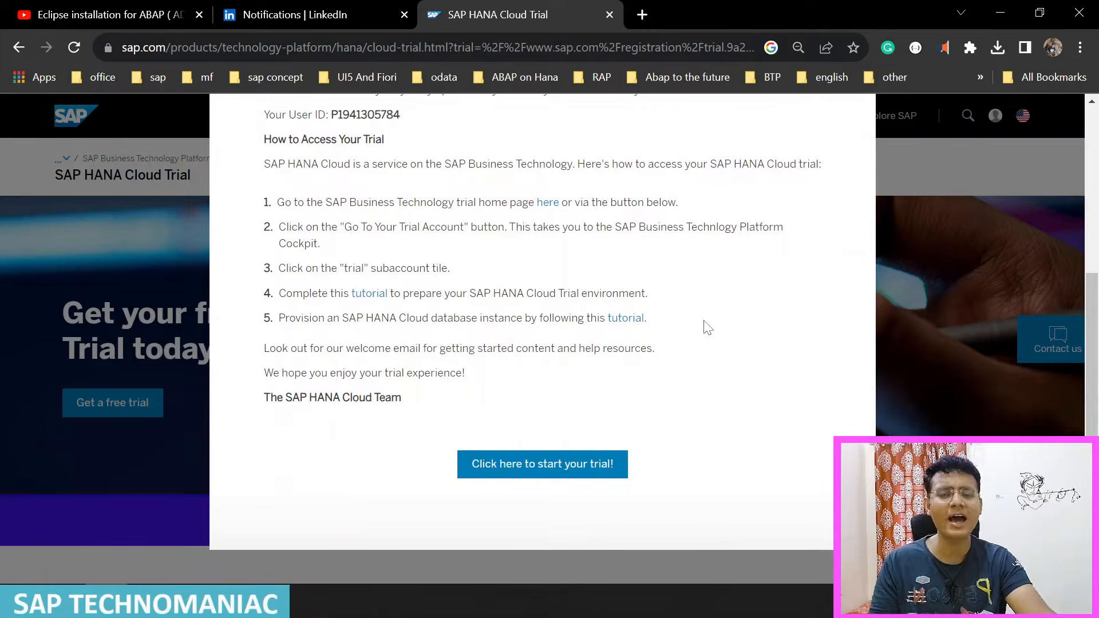
pyautogui.click(590, 474)
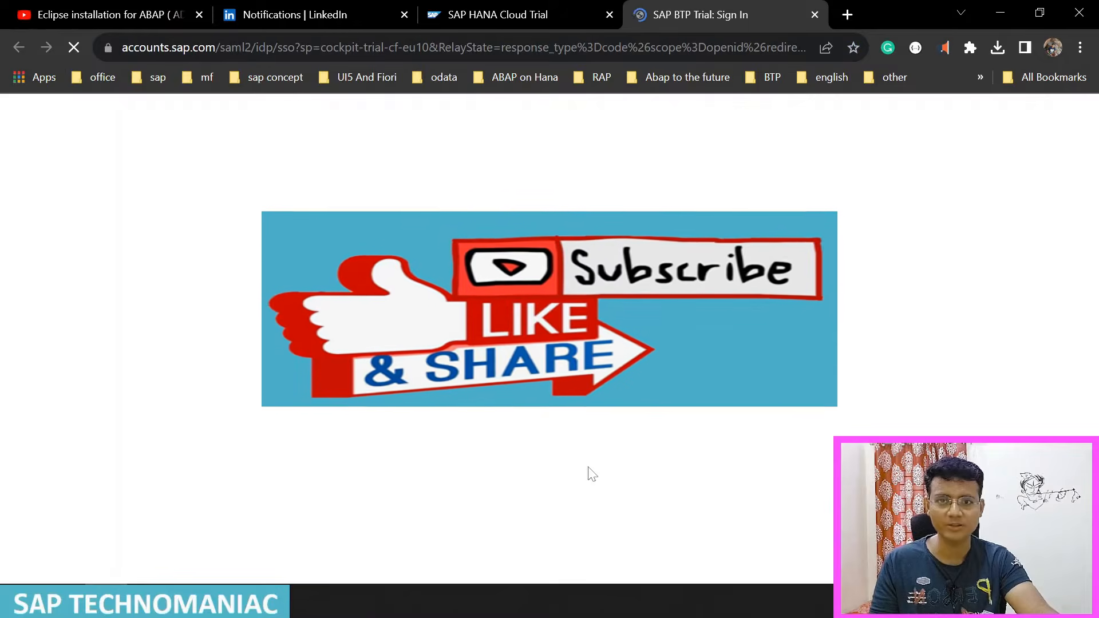
pyautogui.scroll(-1, 588, 468)
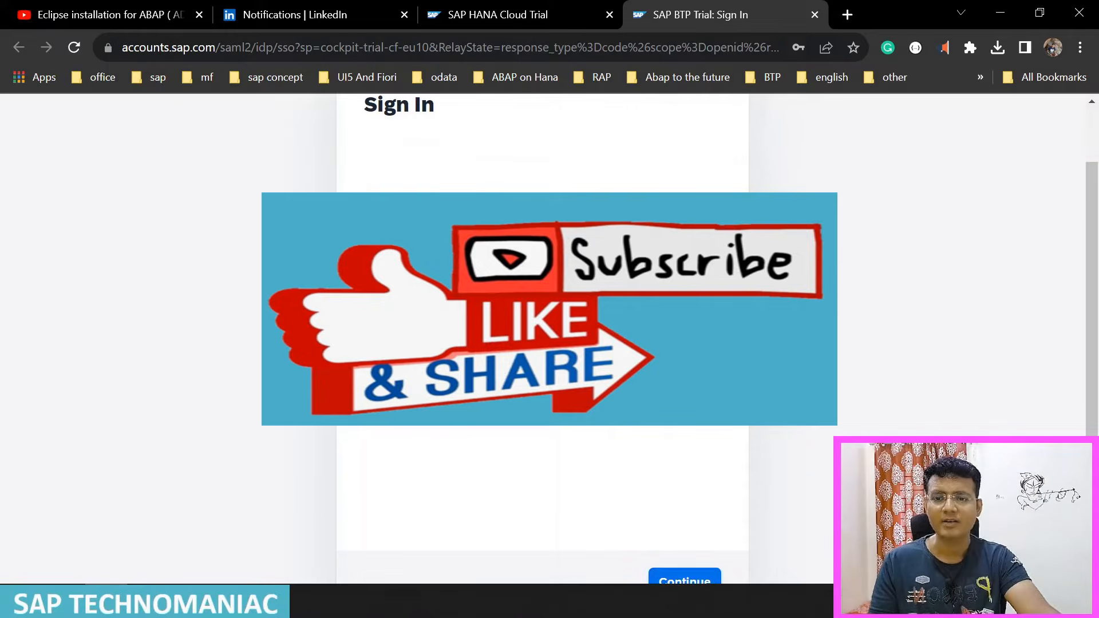
pyautogui.click(686, 580)
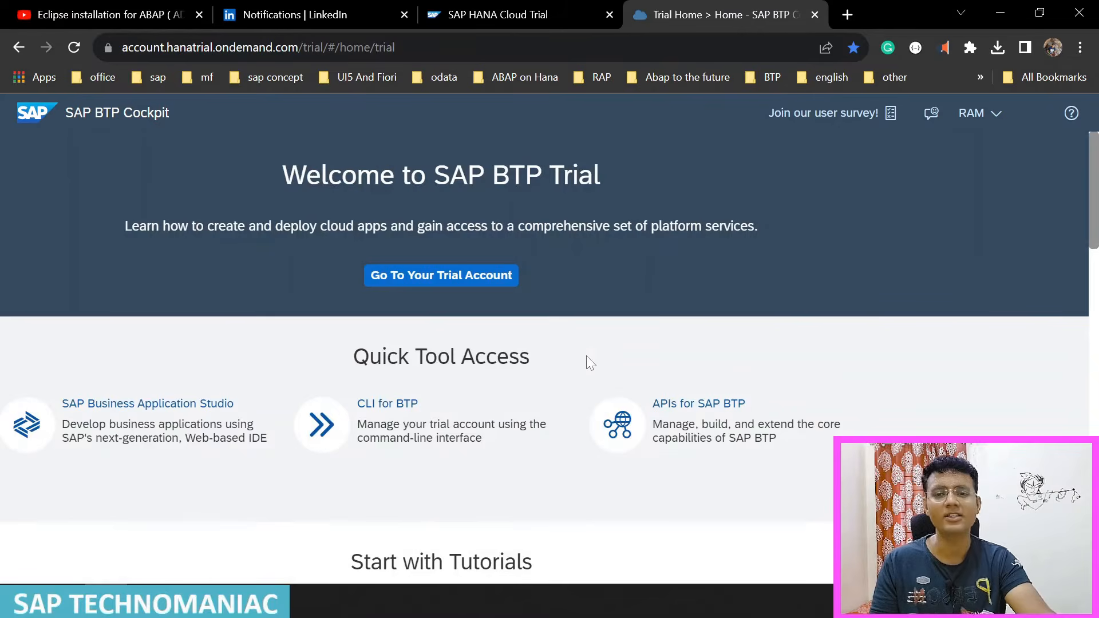
# Step: Go to the trial account and open the Service Marketplace of its "trial" subaccount
pyautogui.click(468, 277)
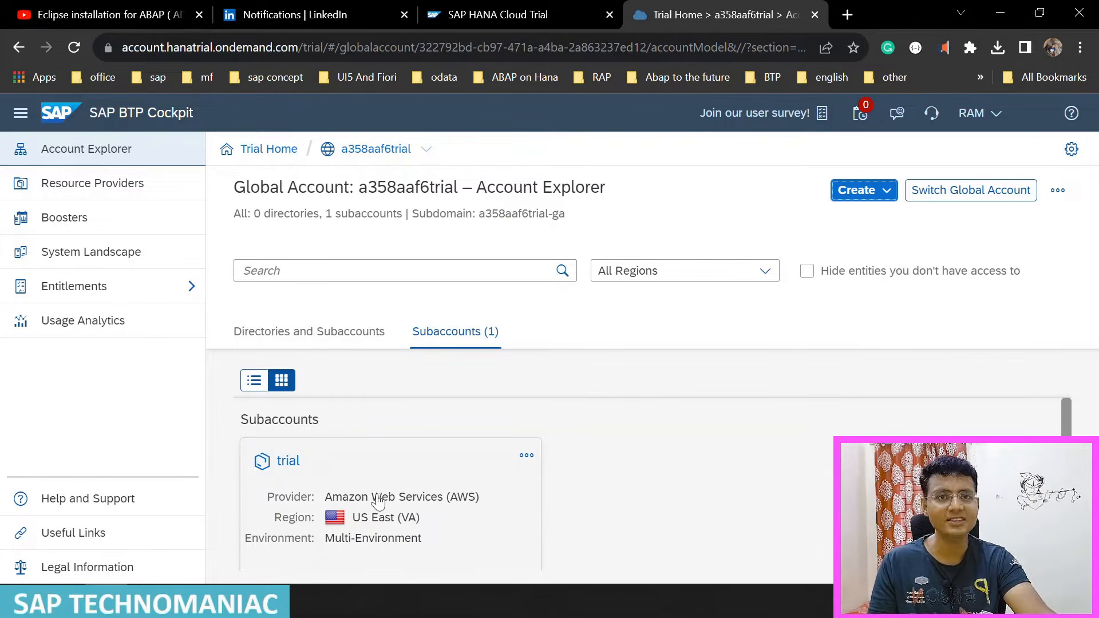
pyautogui.scroll(-1, 352, 532)
pyautogui.scroll(1, 363, 515)
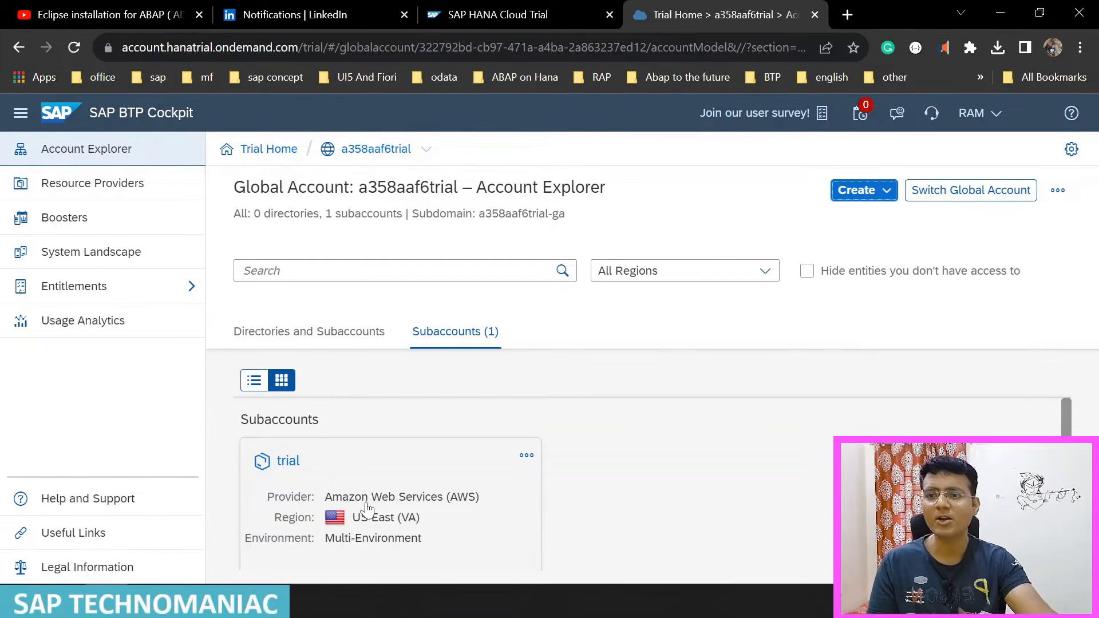
pyautogui.click(292, 472)
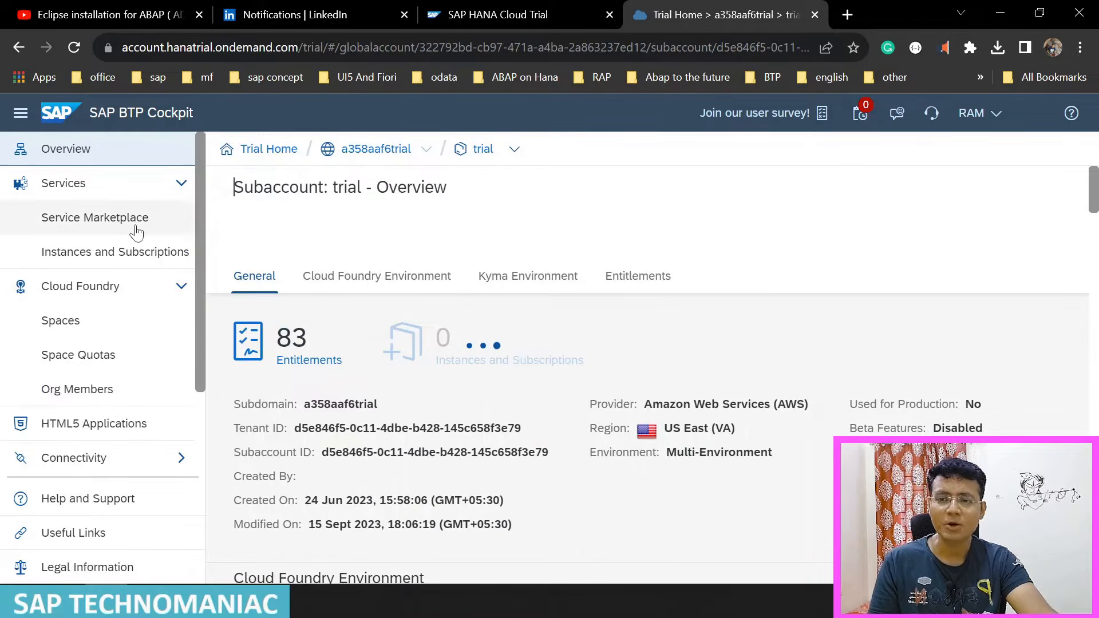
pyautogui.click(136, 231)
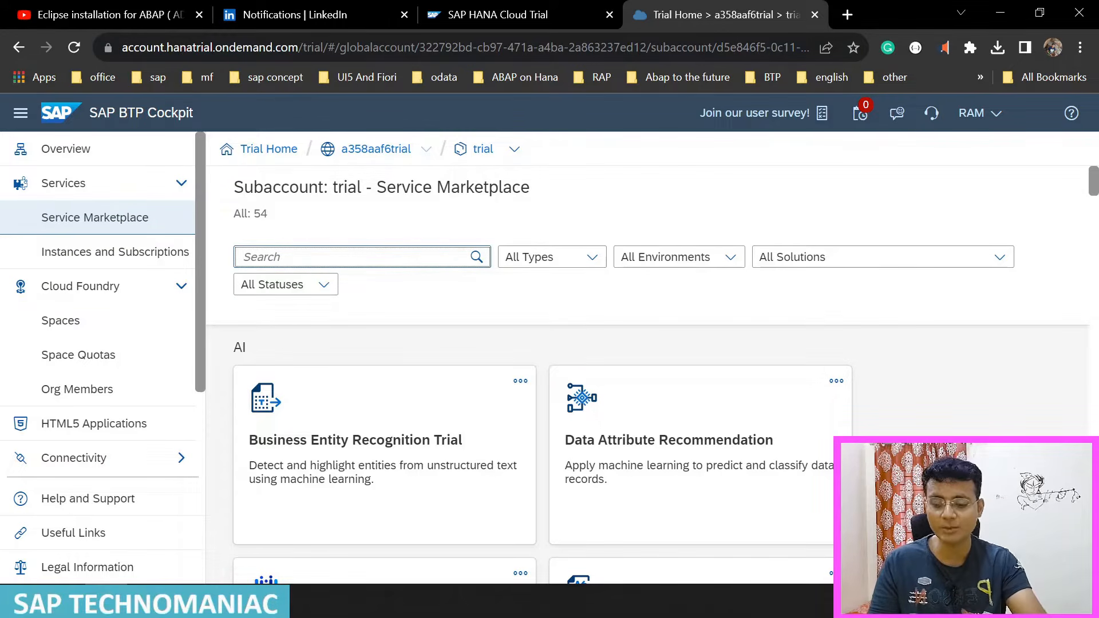
pyautogui.write('abap')
pyautogui.press('BackSpace')
pyautogui.press('BackSpace')
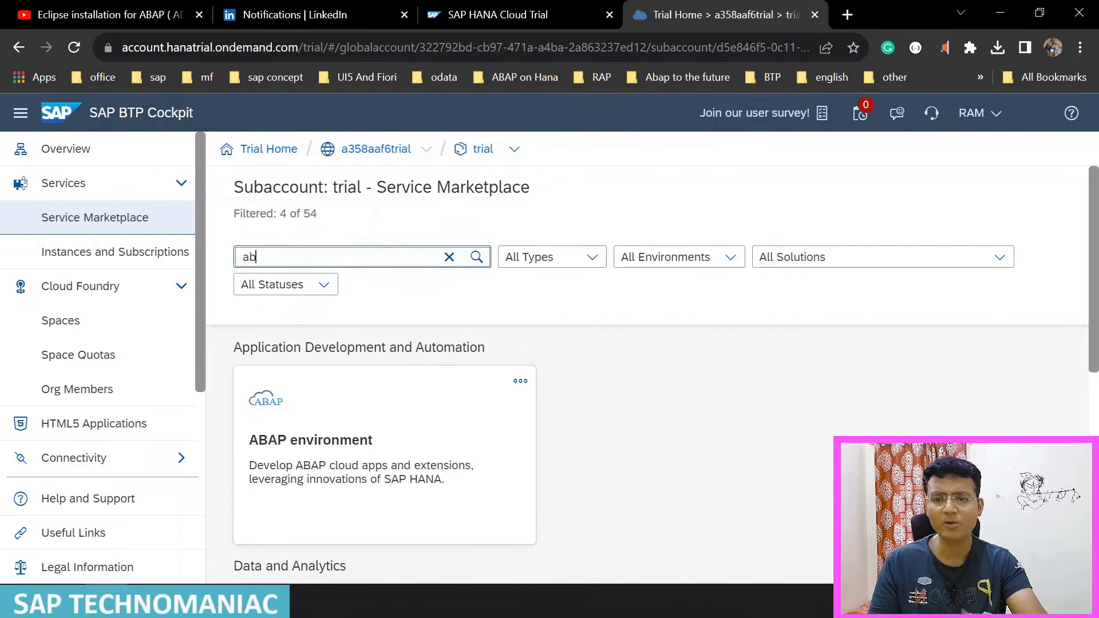
pyautogui.press('BackSpace')
pyautogui.press('BackSpace')
# Step: Open the ABAP environment service from the marketplace's application development section and review its service plans
pyautogui.scroll(-5, 368, 361)
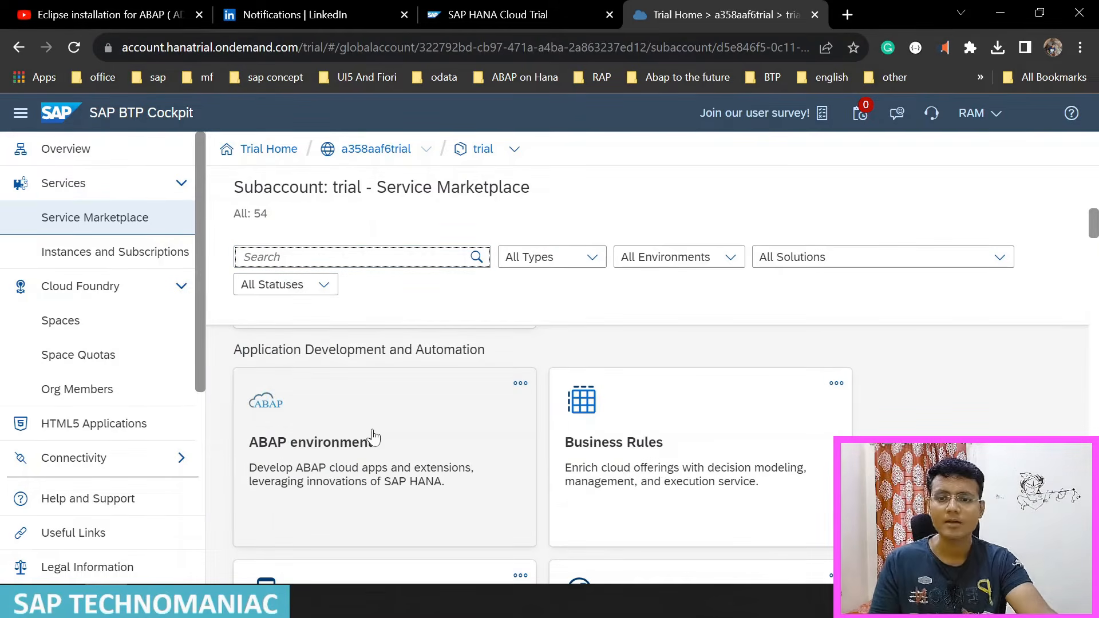
pyautogui.click(373, 438)
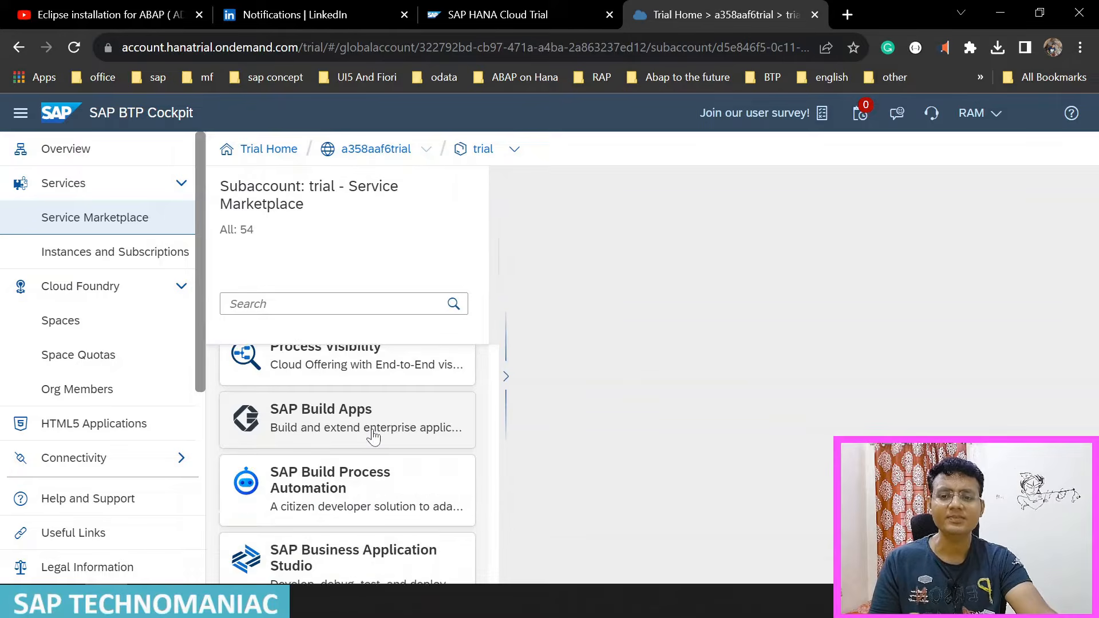
pyautogui.scroll(-3, 881, 415)
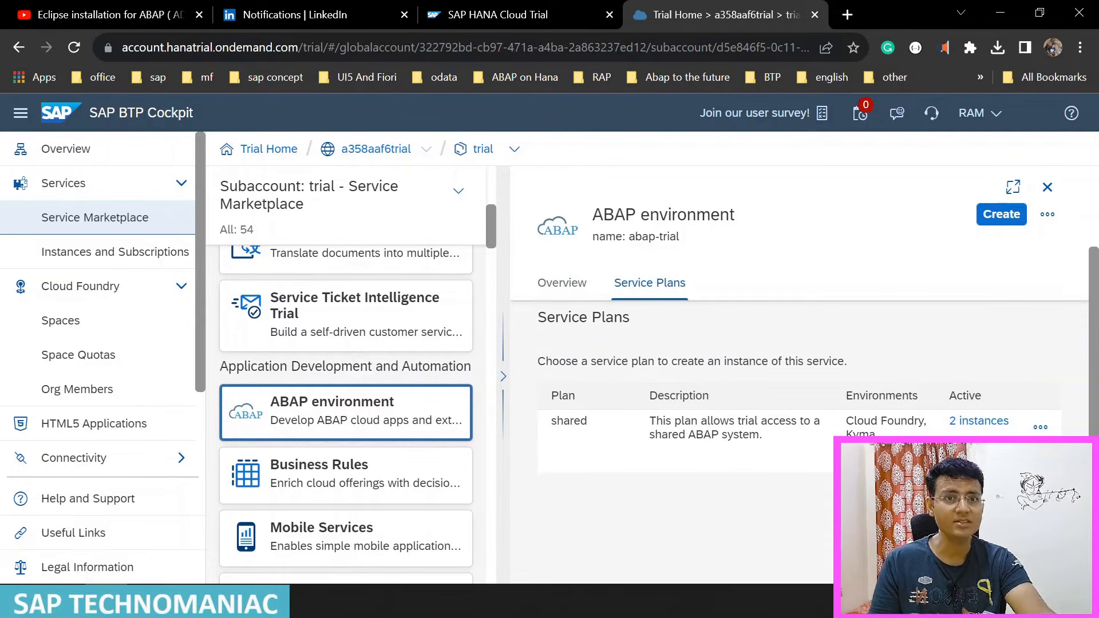
pyautogui.scroll(2, 801, 401)
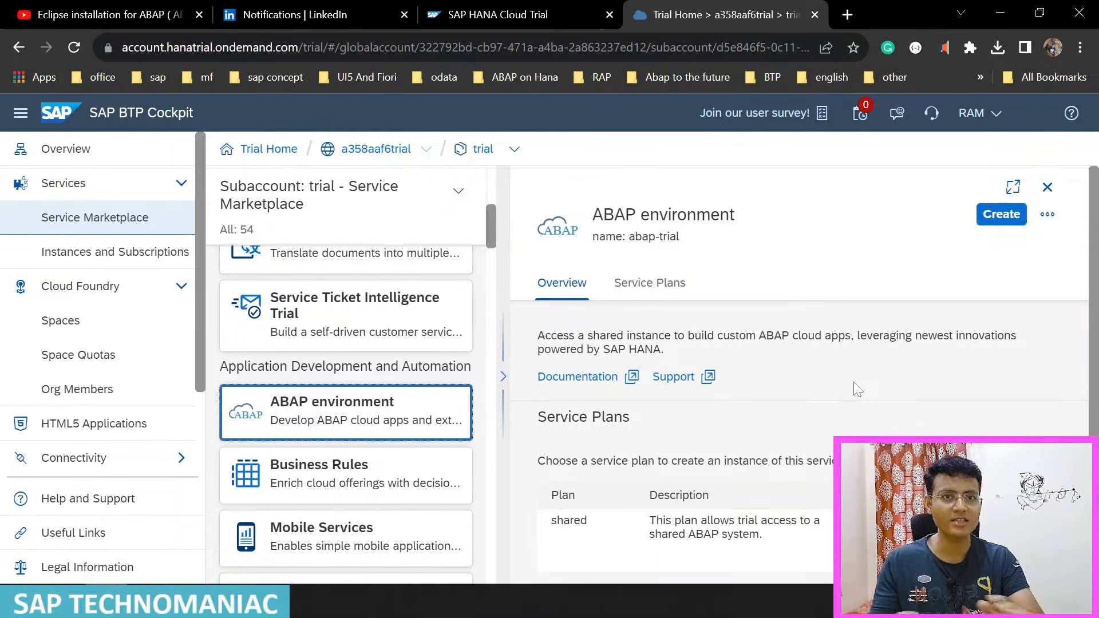
# Step: Start creating an ABAP environment instance, name it SAPTechnomaniac, and continue to the instance parameters
pyautogui.click(990, 217)
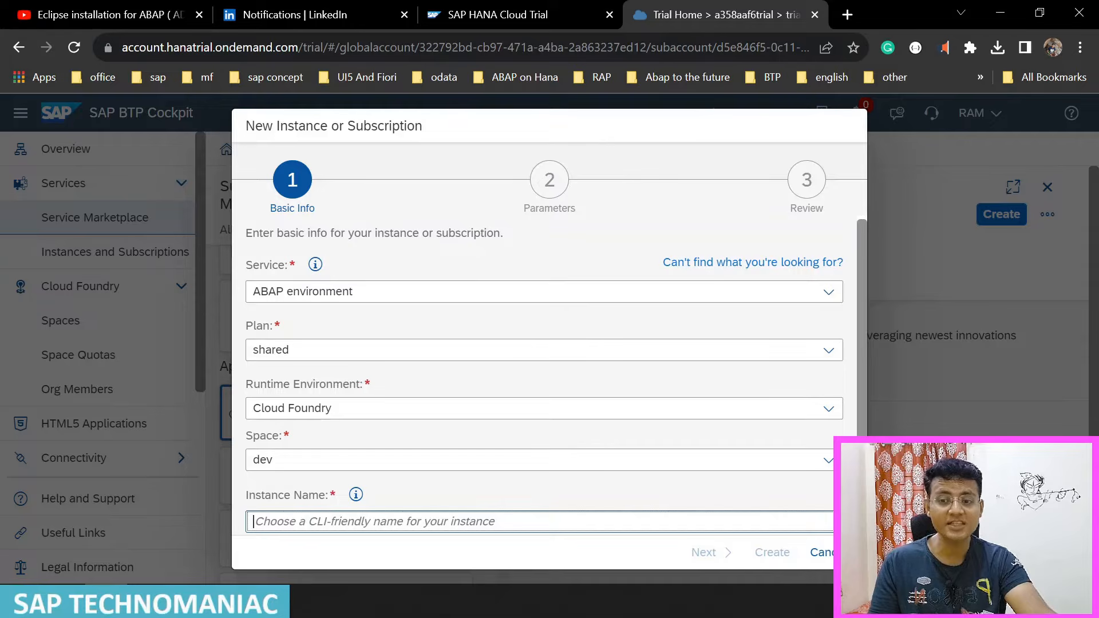
pyautogui.write('T')
pyautogui.press('BackSpace')
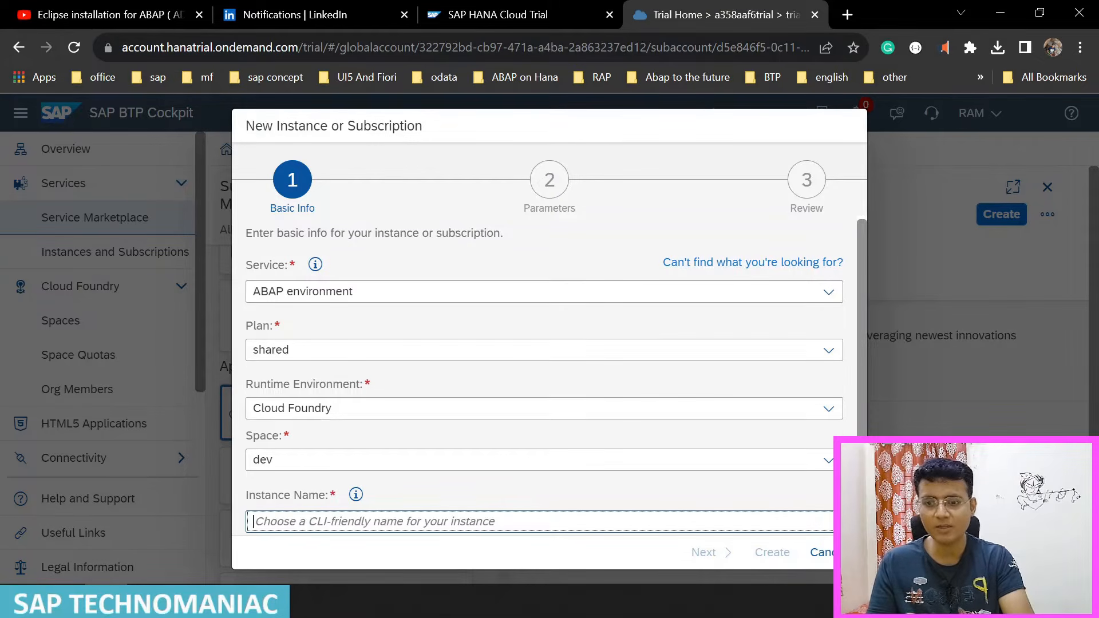
pyautogui.write('SAPT')
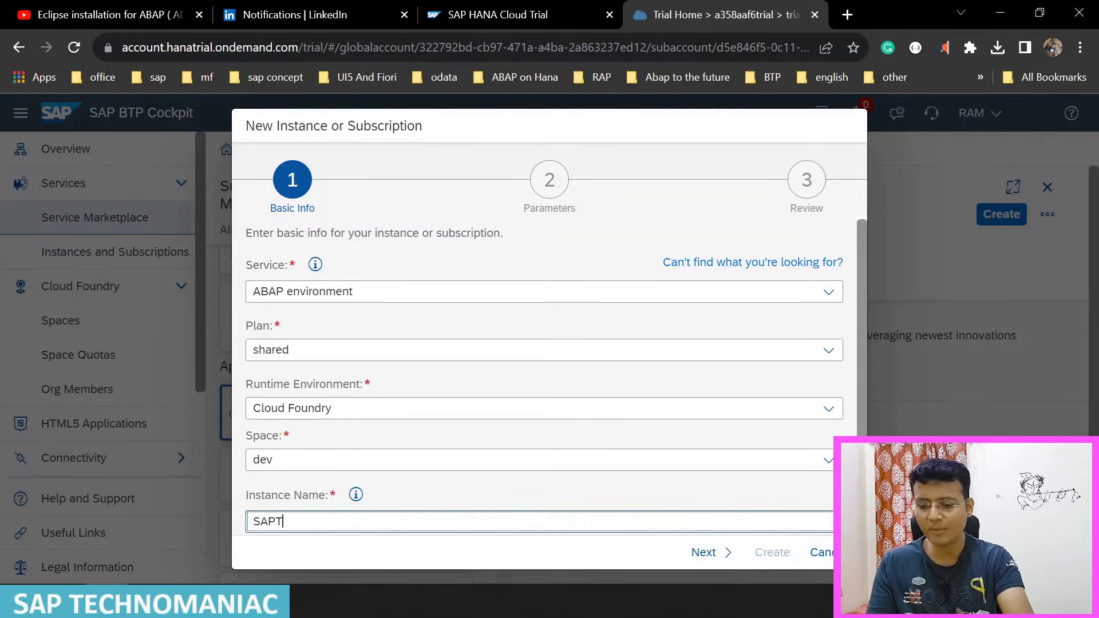
pyautogui.write('echnomaniac')
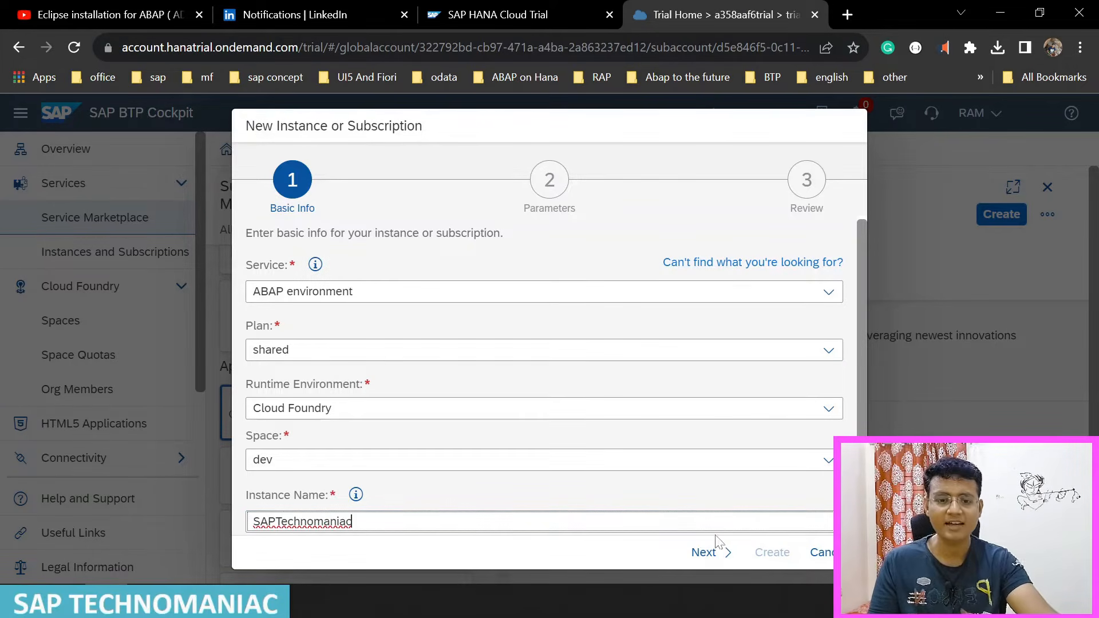
pyautogui.click(709, 552)
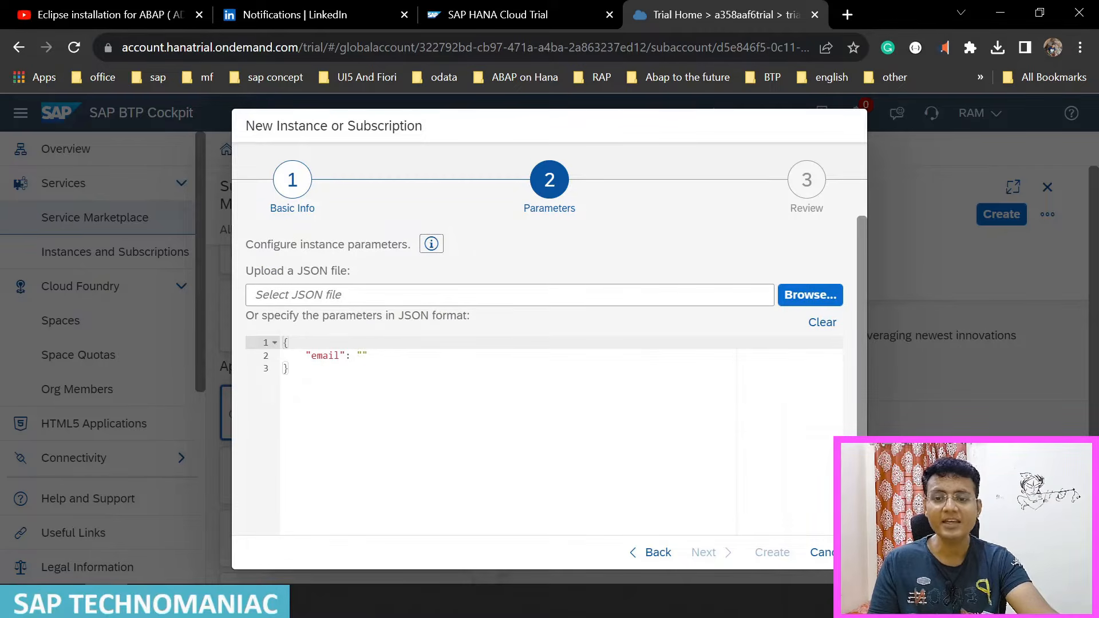
# Step: Fill in the e-mail address in the JSON parameters, review the instance details, and create the instance
pyautogui.click(362, 356)
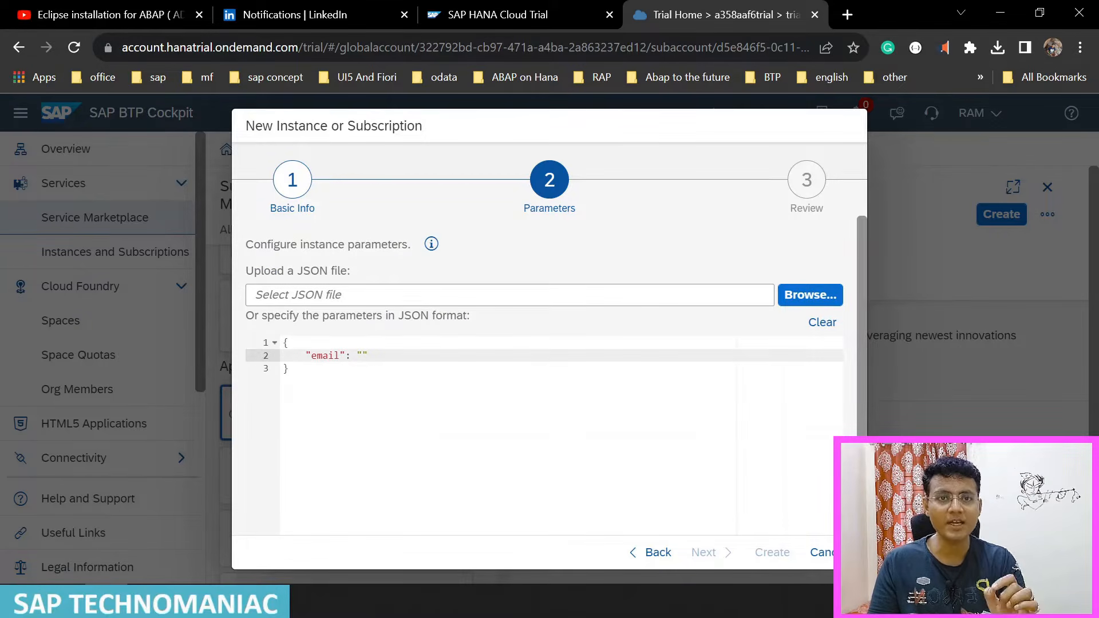
pyautogui.write('ra')
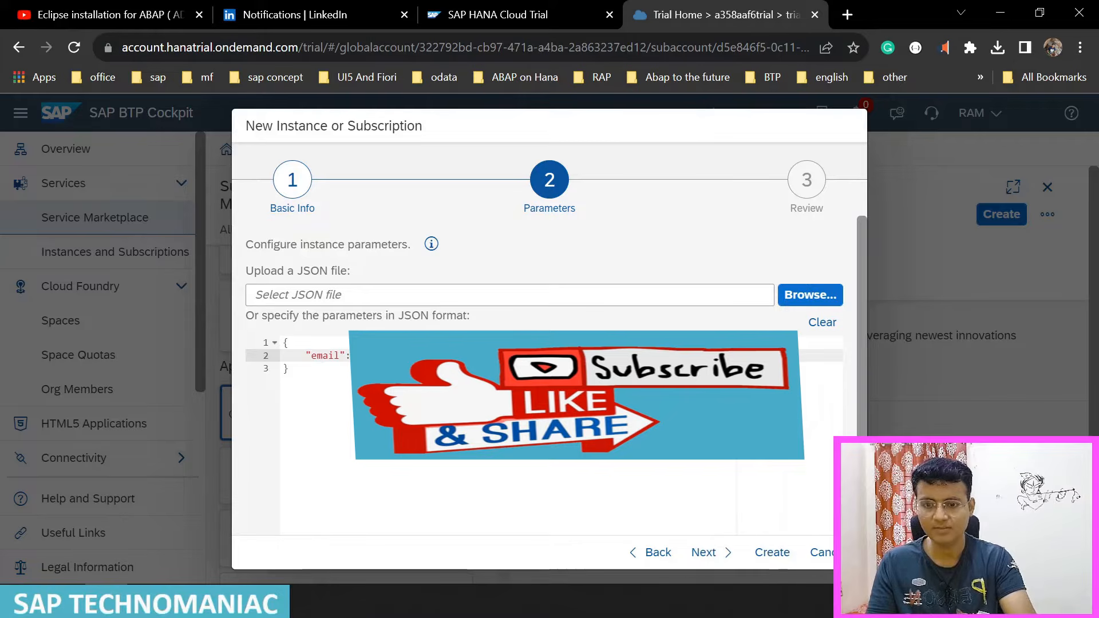
pyautogui.click(705, 552)
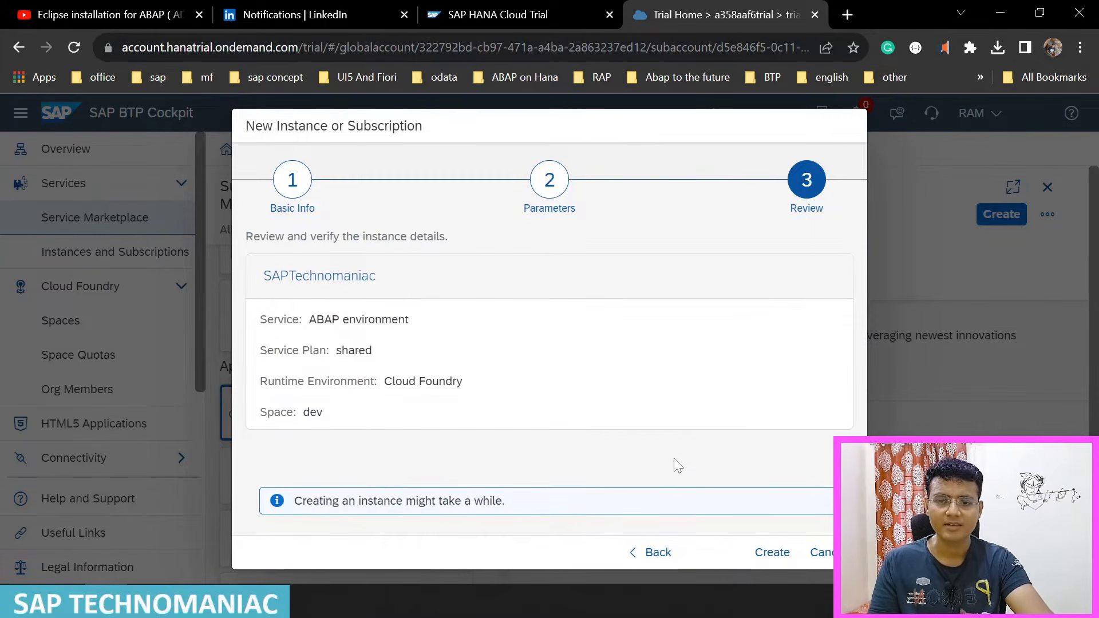
pyautogui.click(772, 553)
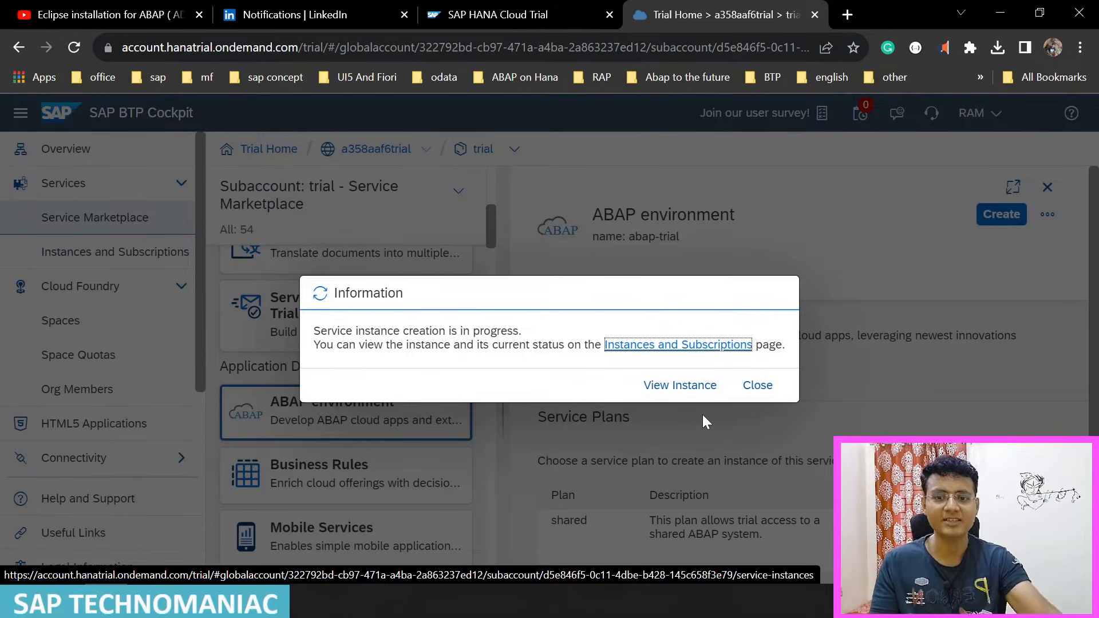
# Step: View the new instance in the subaccount's instances list and check the SAPTechnomaniac entry's status
pyautogui.click(680, 385)
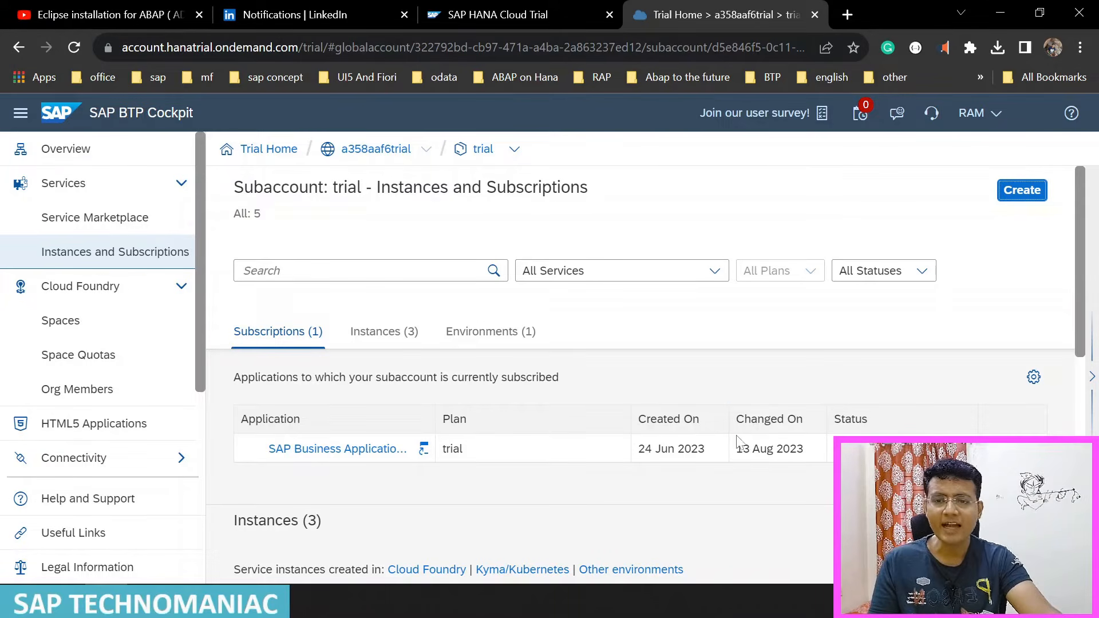
pyautogui.scroll(-3, 554, 382)
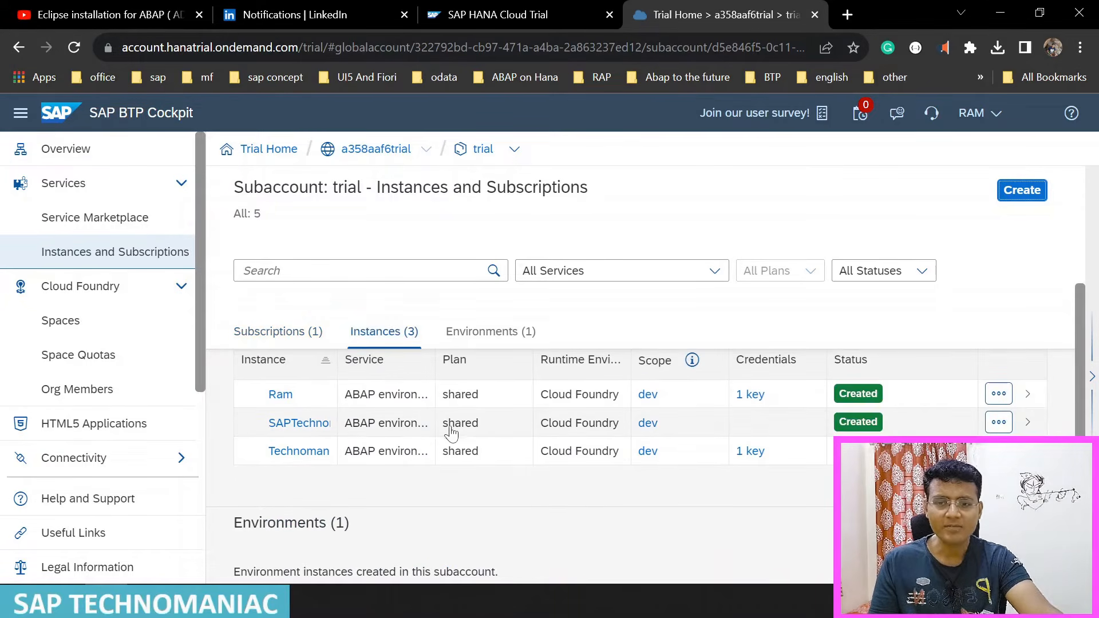
pyautogui.click(369, 361)
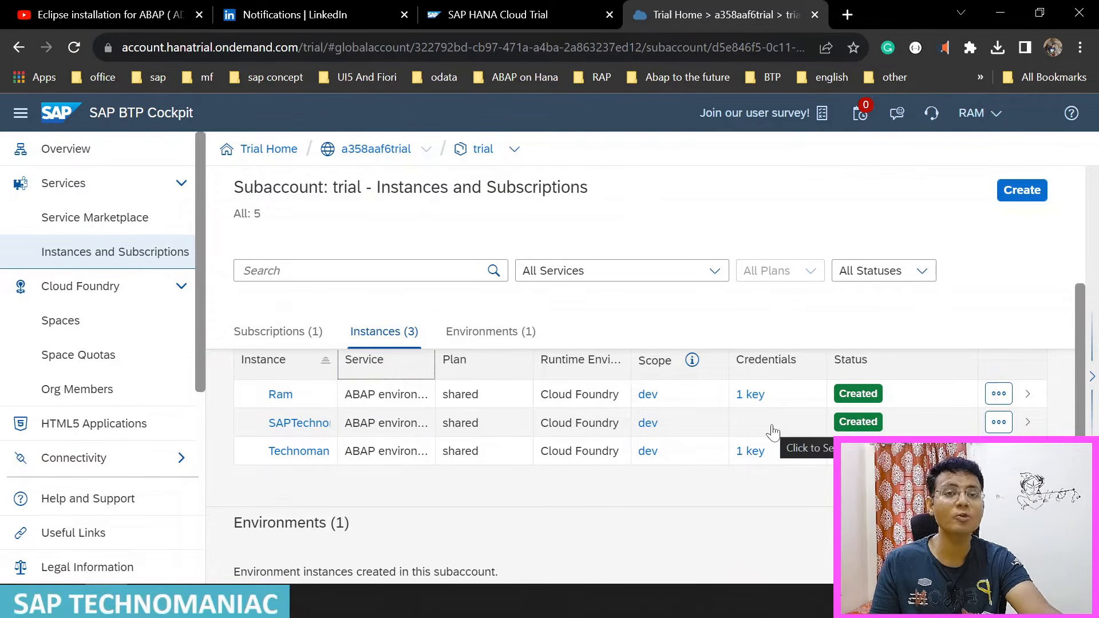
pyautogui.scroll(-1, 925, 451)
pyautogui.scroll(1, 925, 451)
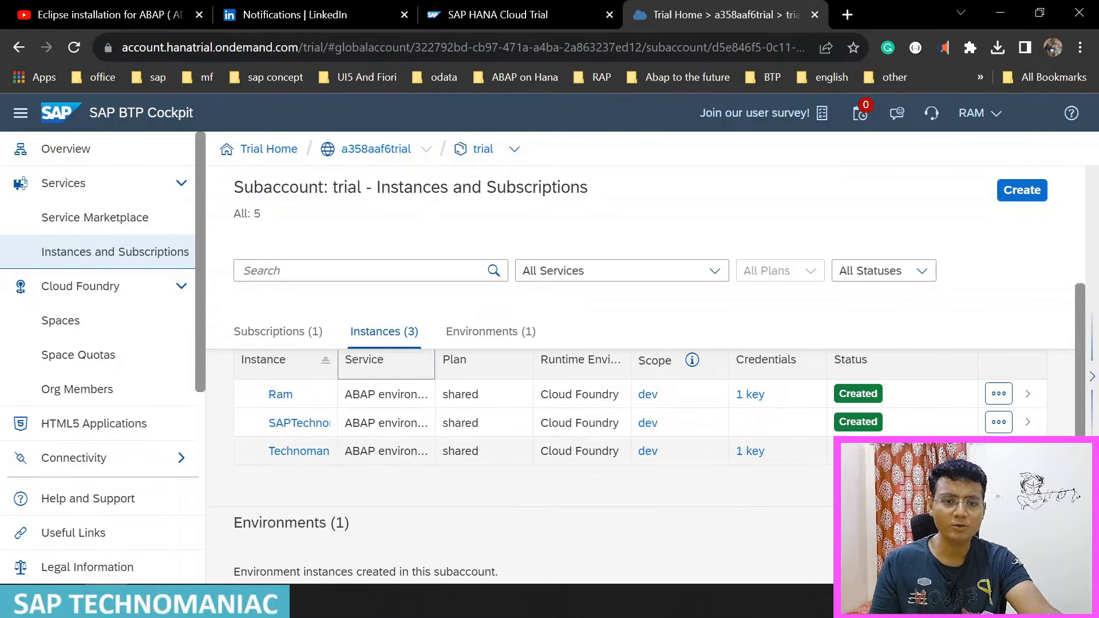
# Step: Open the details of the SAPTechnomaniac instance and show them in the maximized browser window
pyautogui.click(999, 424)
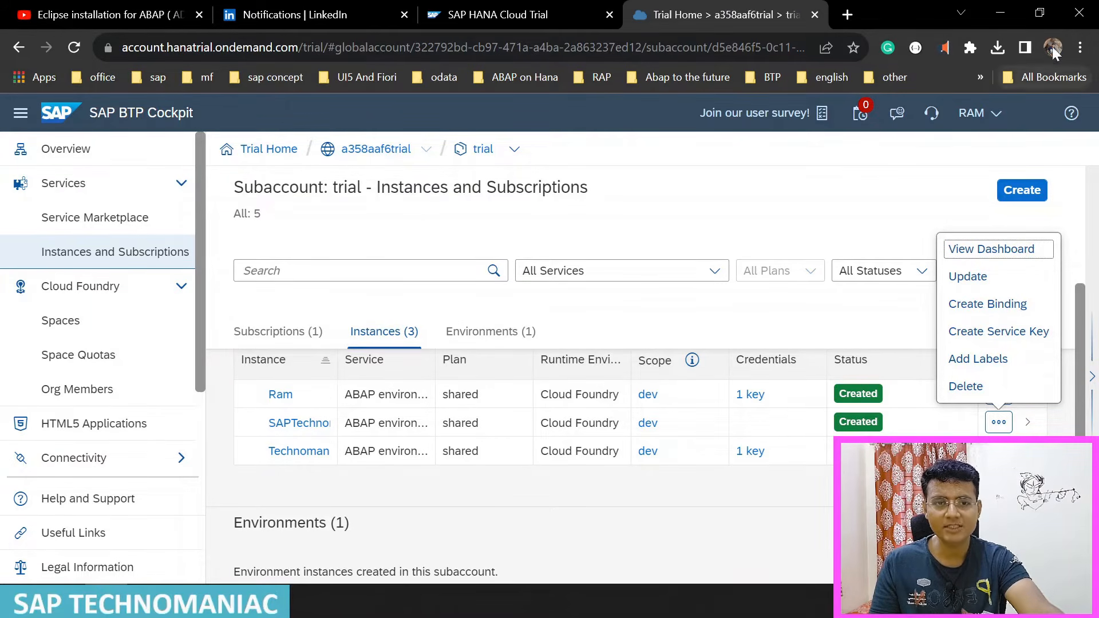
pyautogui.click(1040, 13)
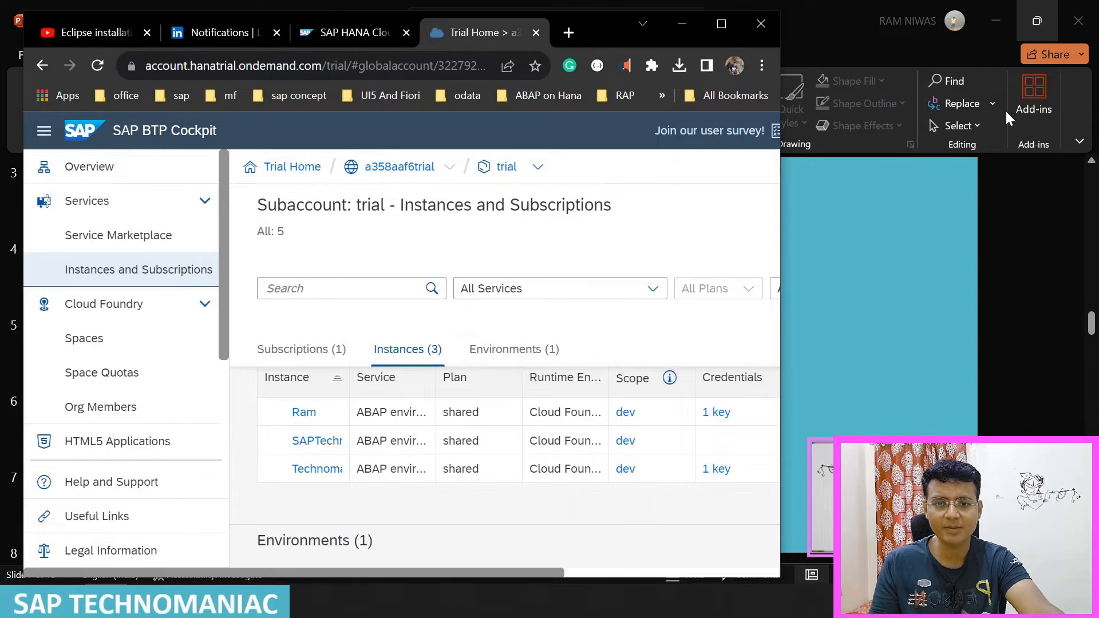
pyautogui.moveTo(546, 574); pyautogui.dragTo(722, 575)
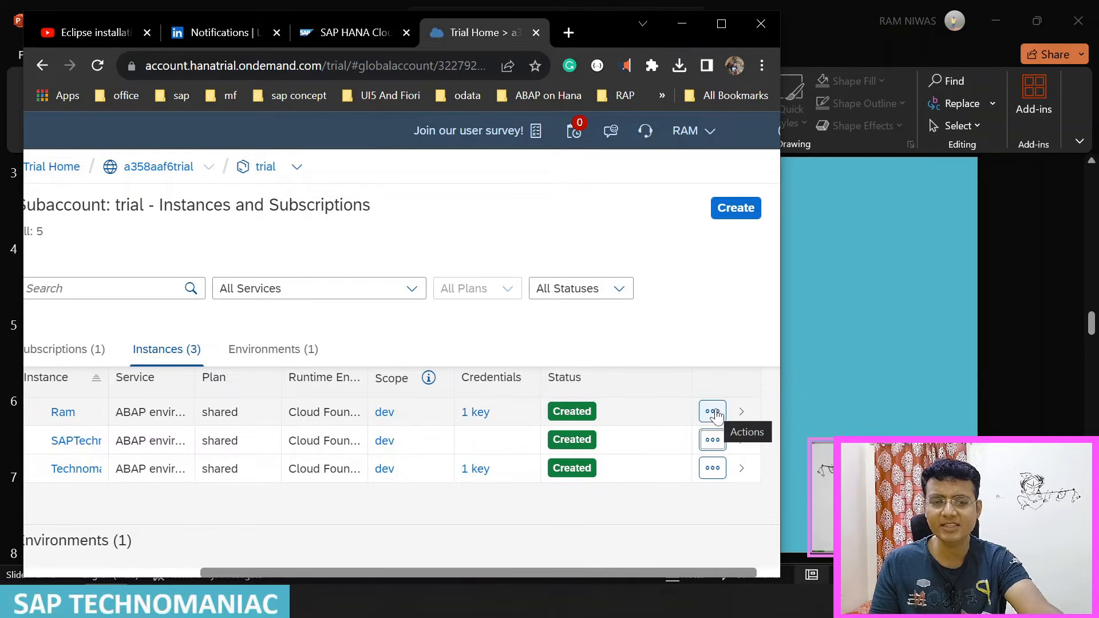
pyautogui.click(712, 441)
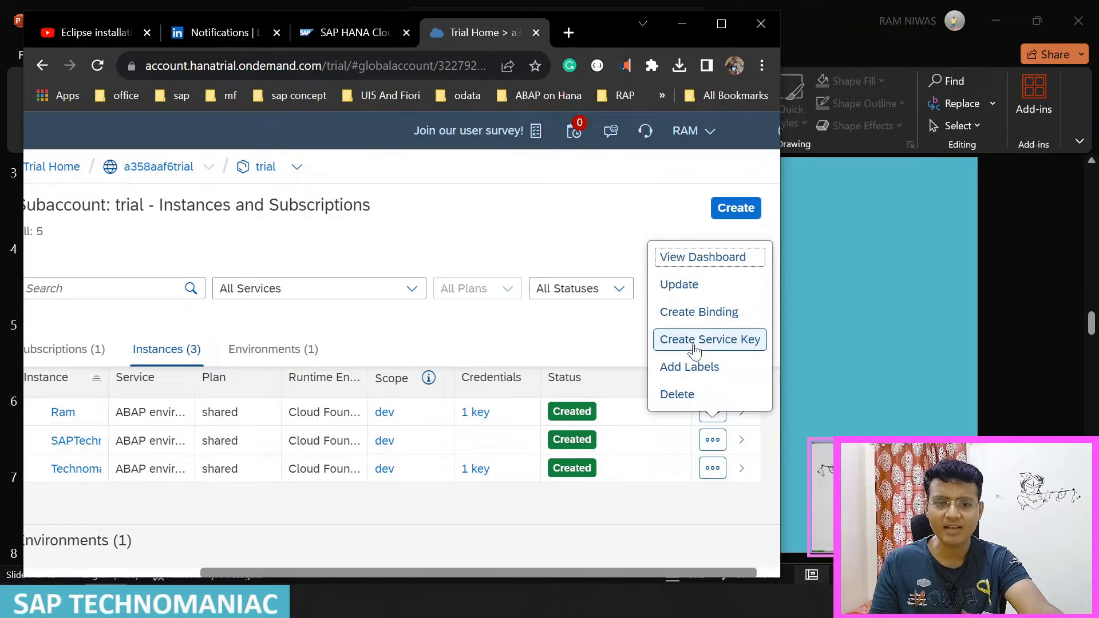
pyautogui.click(740, 442)
pyautogui.click(722, 24)
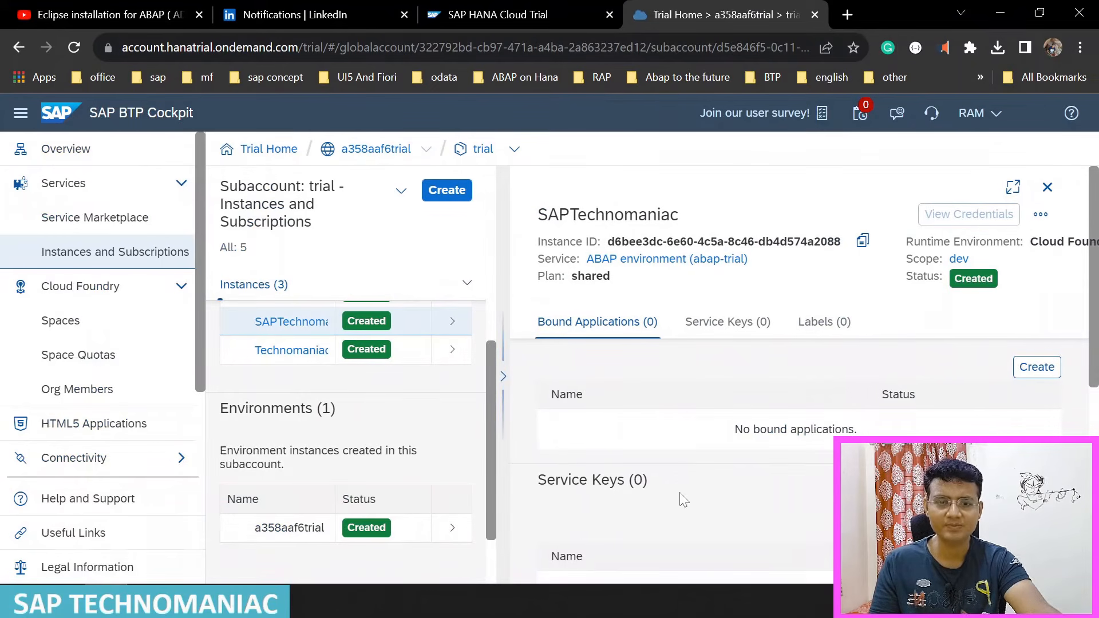
# Step: Create a service key named SAPTechnomaniac for the SAPTechnomaniac instance, leaving the binding parameters empty
pyautogui.click(734, 330)
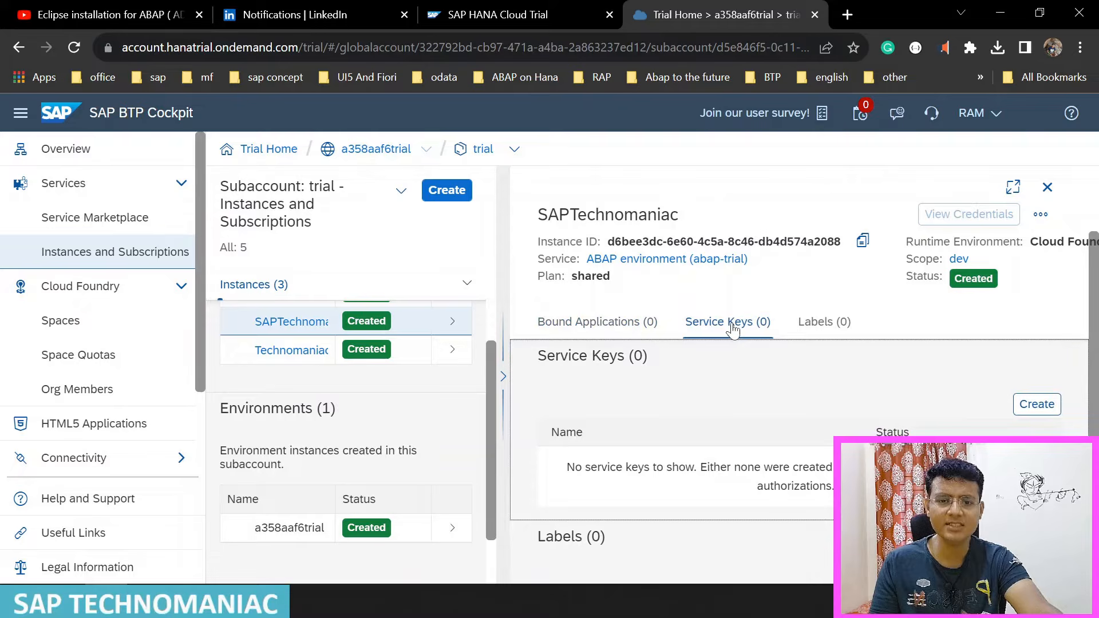
pyautogui.scroll(-1, 733, 346)
pyautogui.scroll(1, 733, 346)
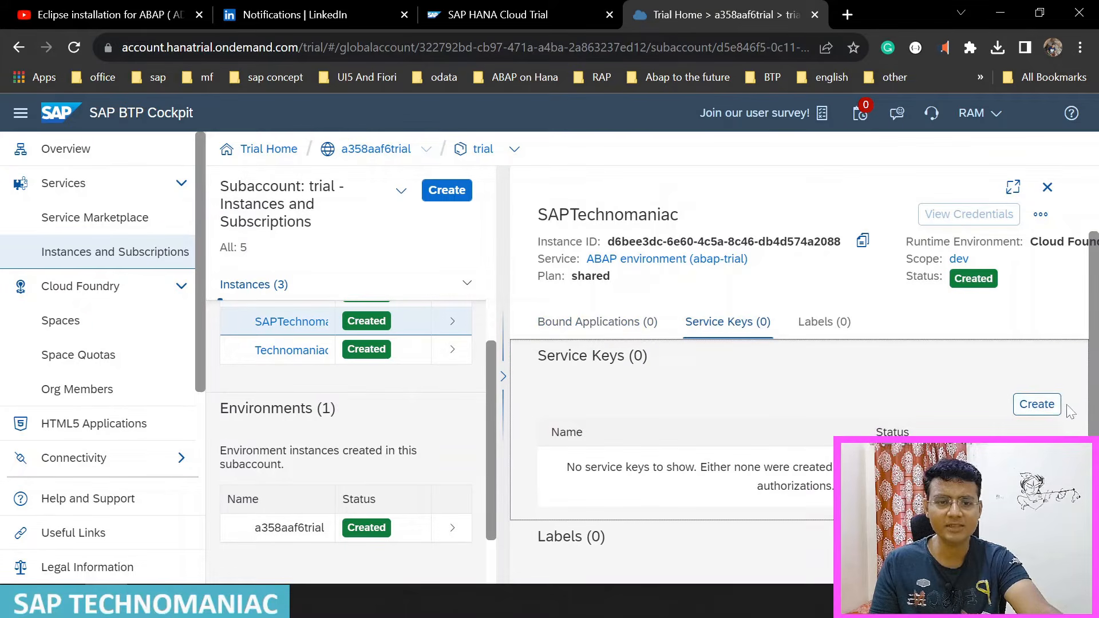
pyautogui.click(1041, 407)
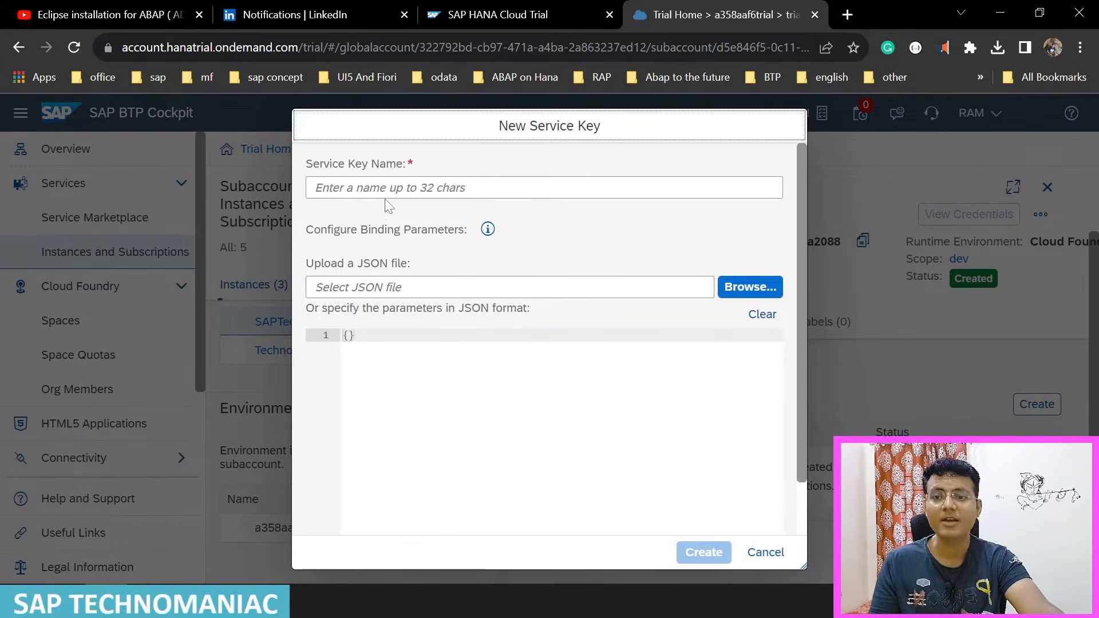
pyautogui.write('S')
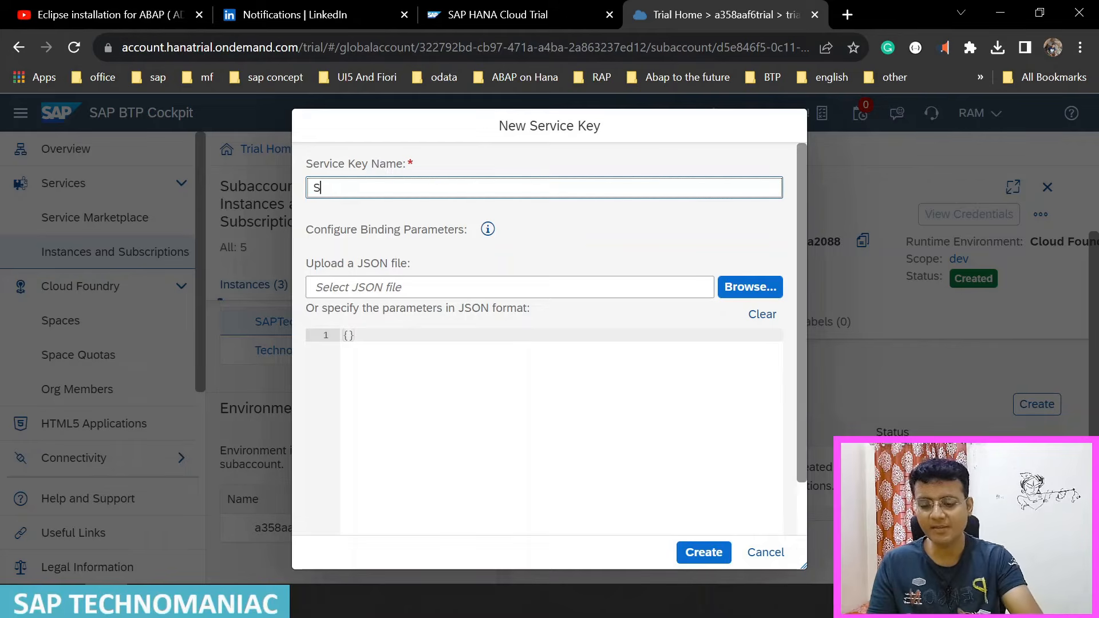
pyautogui.write('APTec')
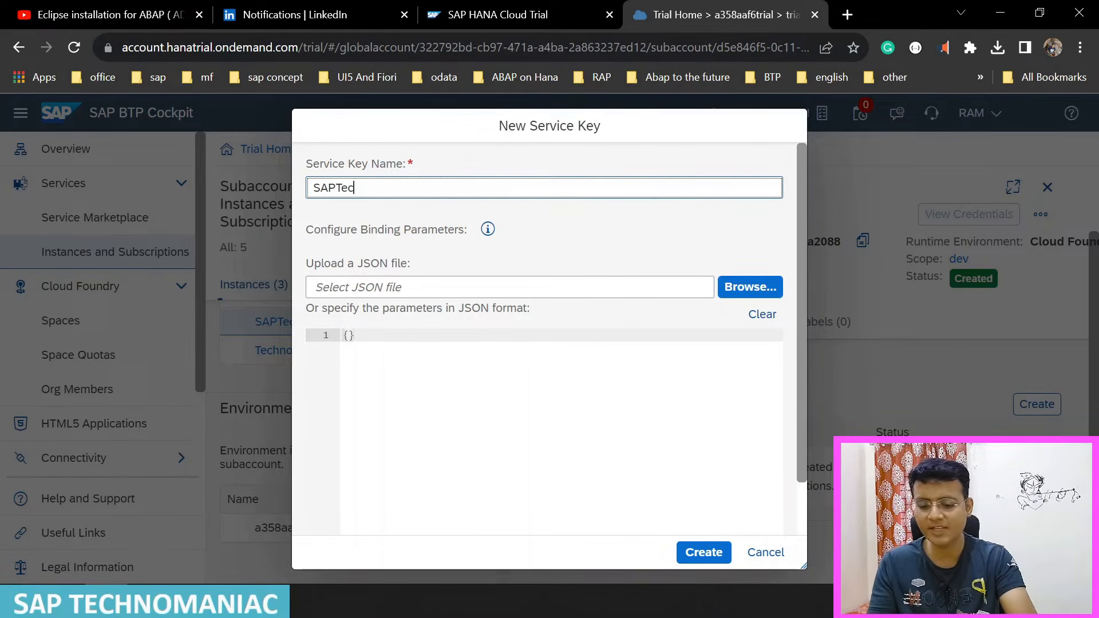
pyautogui.write('hnomaniac')
pyautogui.click(461, 300)
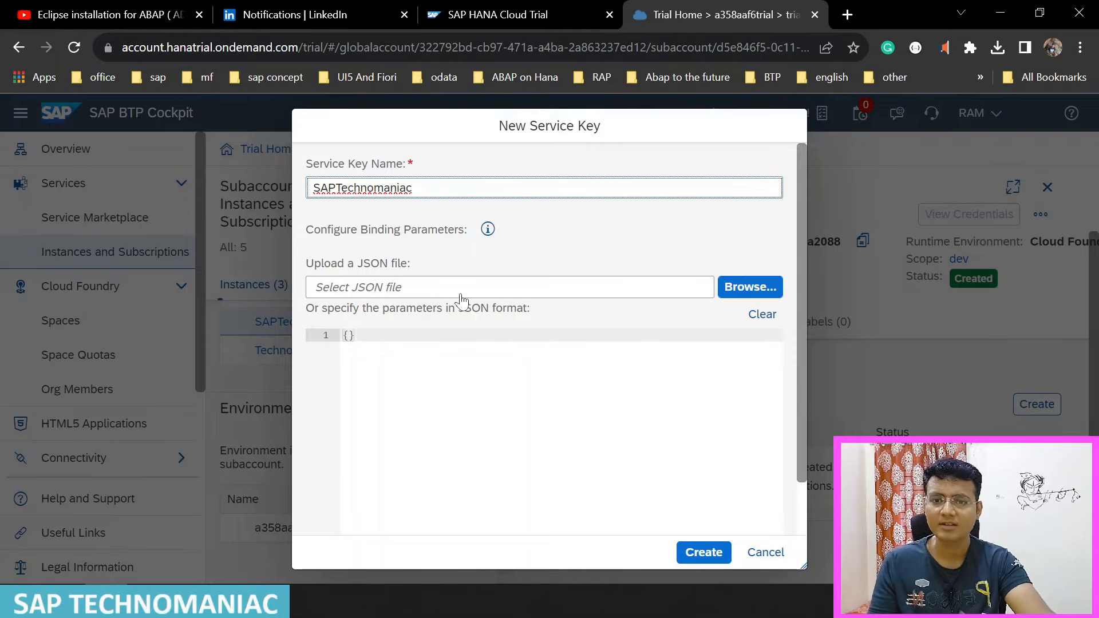
pyautogui.click(704, 553)
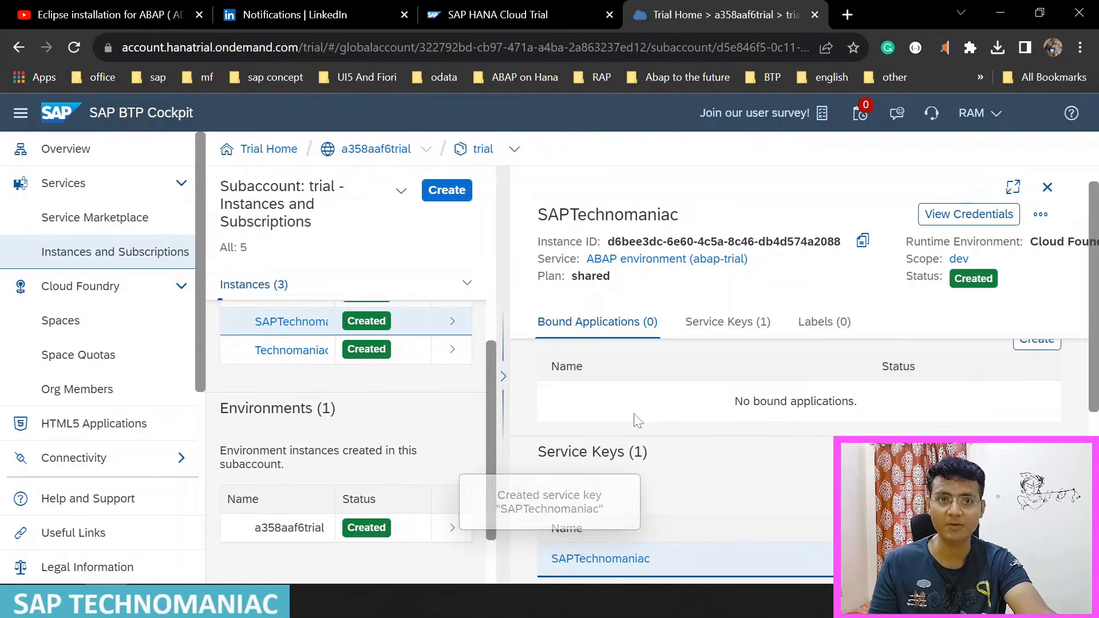
# Step: View the credentials of the SAPTechnomaniac service key and save them as the JSON file SAPTechnomaniac in the Downloads folder
pyautogui.scroll(-4, 747, 392)
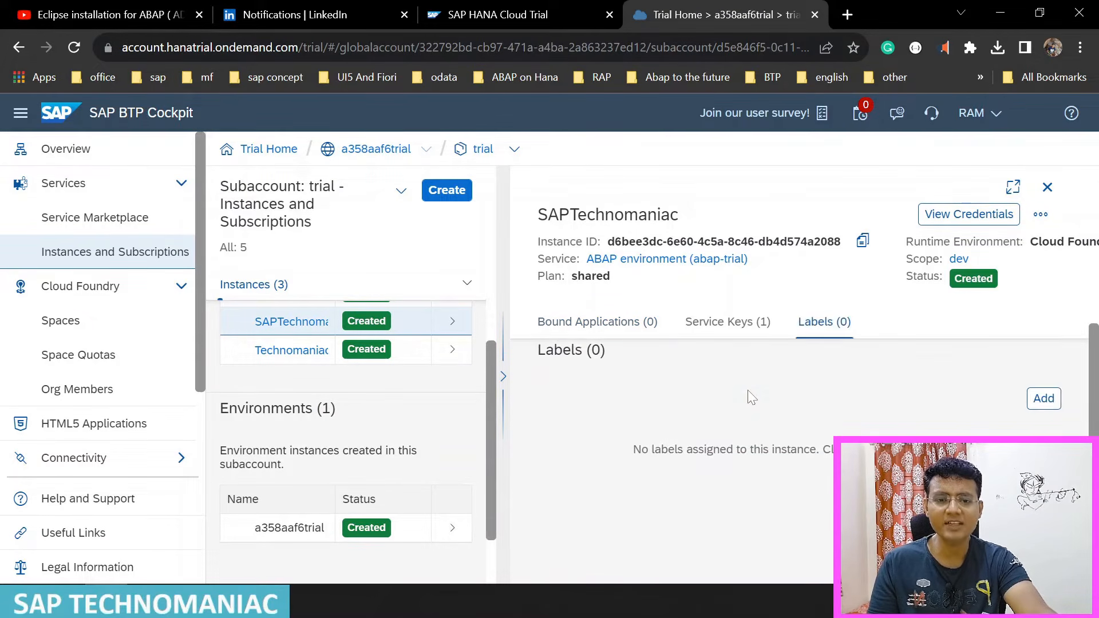
pyautogui.scroll(3, 748, 390)
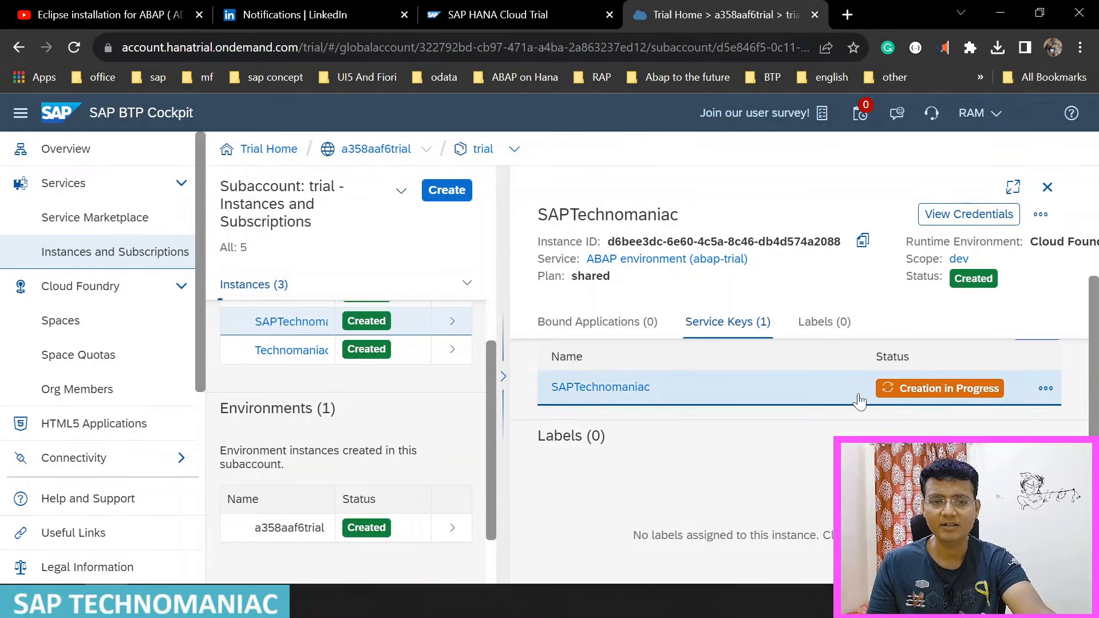
pyautogui.moveTo(1091, 425); pyautogui.dragTo(1092, 442)
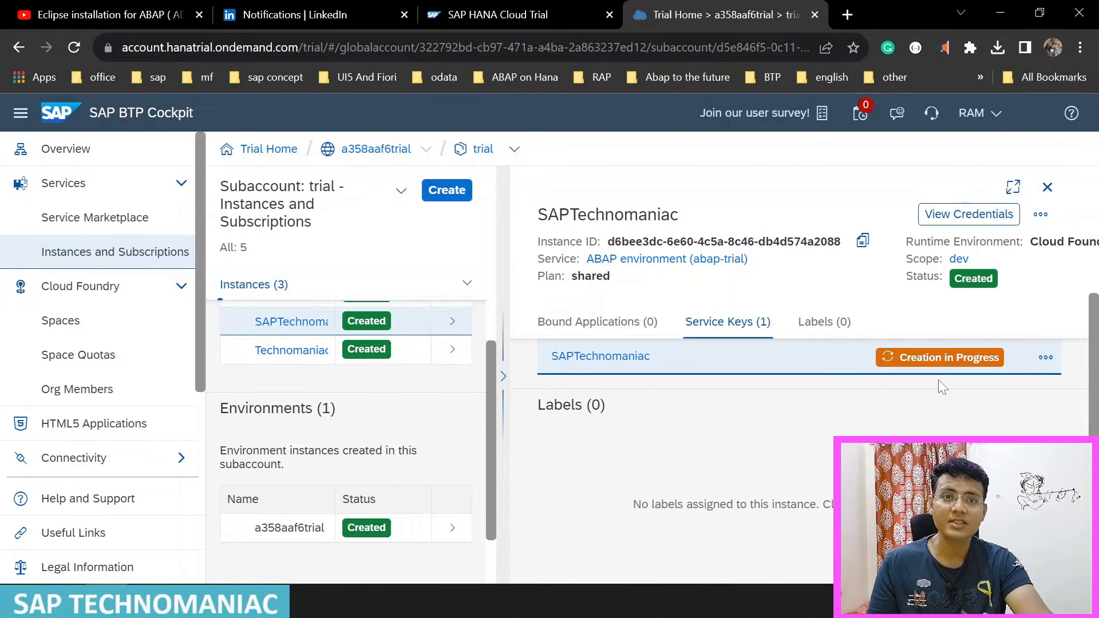
pyautogui.click(1045, 357)
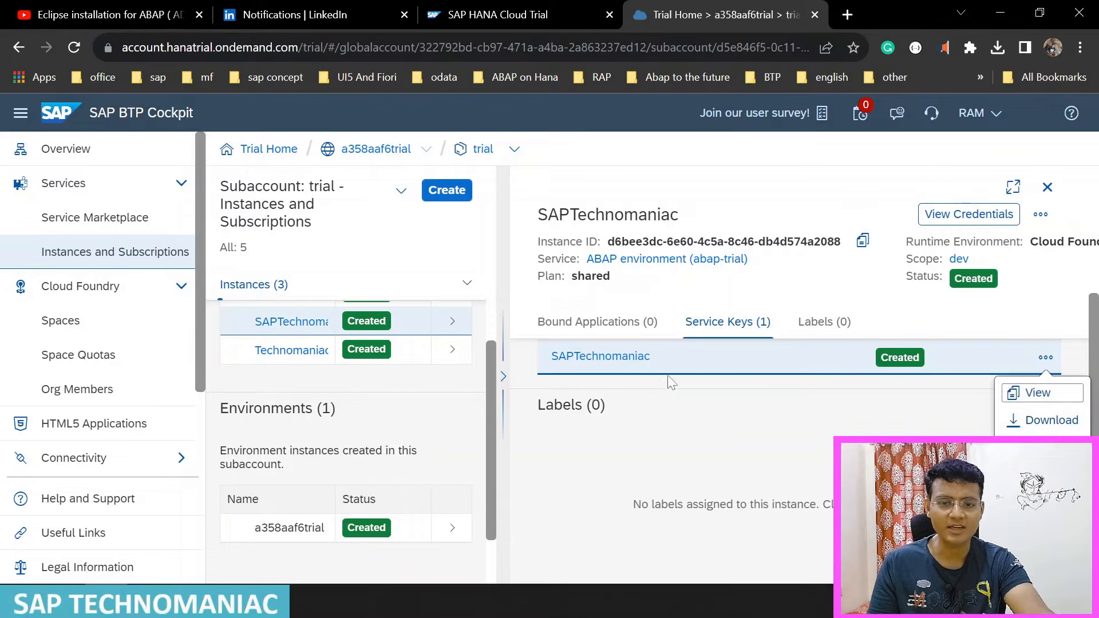
pyautogui.click(624, 359)
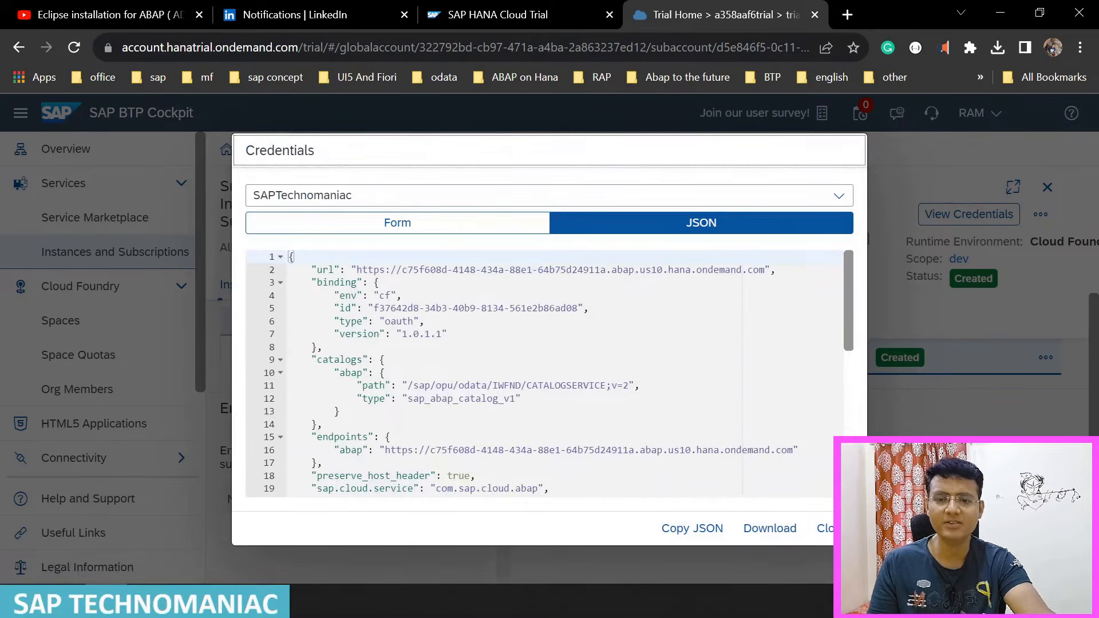
pyautogui.click(774, 530)
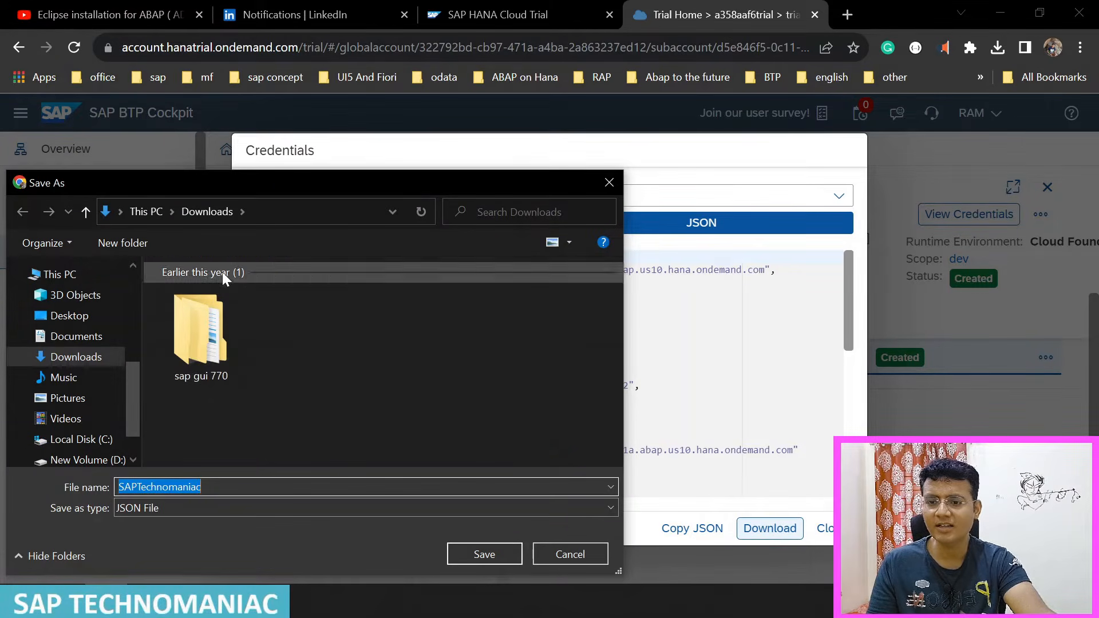
pyautogui.click(484, 554)
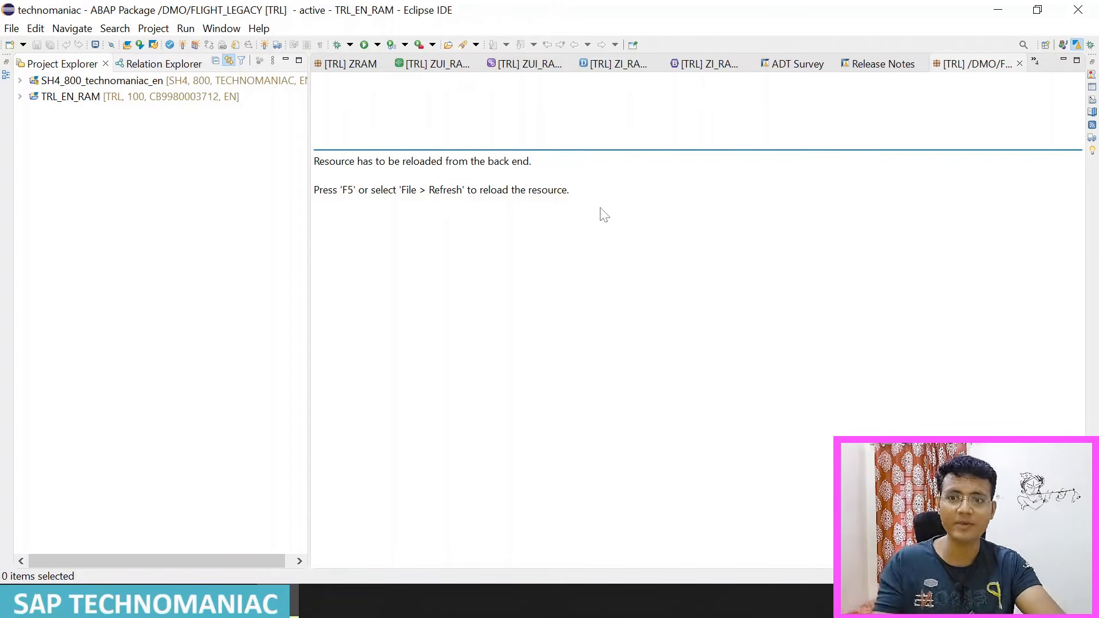
# Step: Switch to Eclipse, close all open editors, and reset the ABAP perspective to its defaults
pyautogui.rightClick(350, 69)
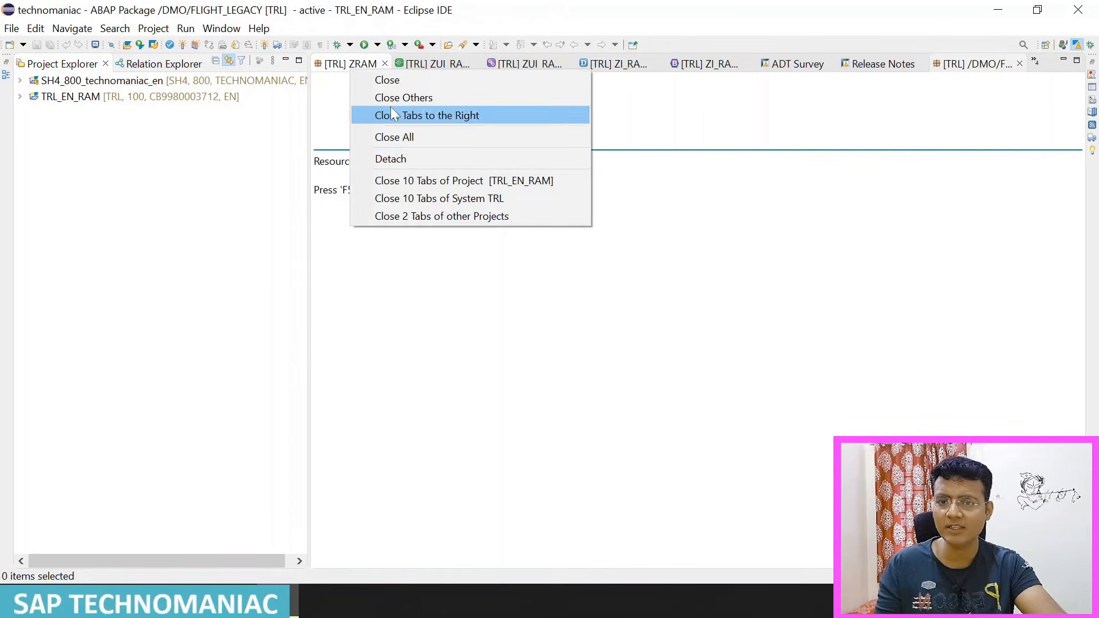
pyautogui.click(401, 138)
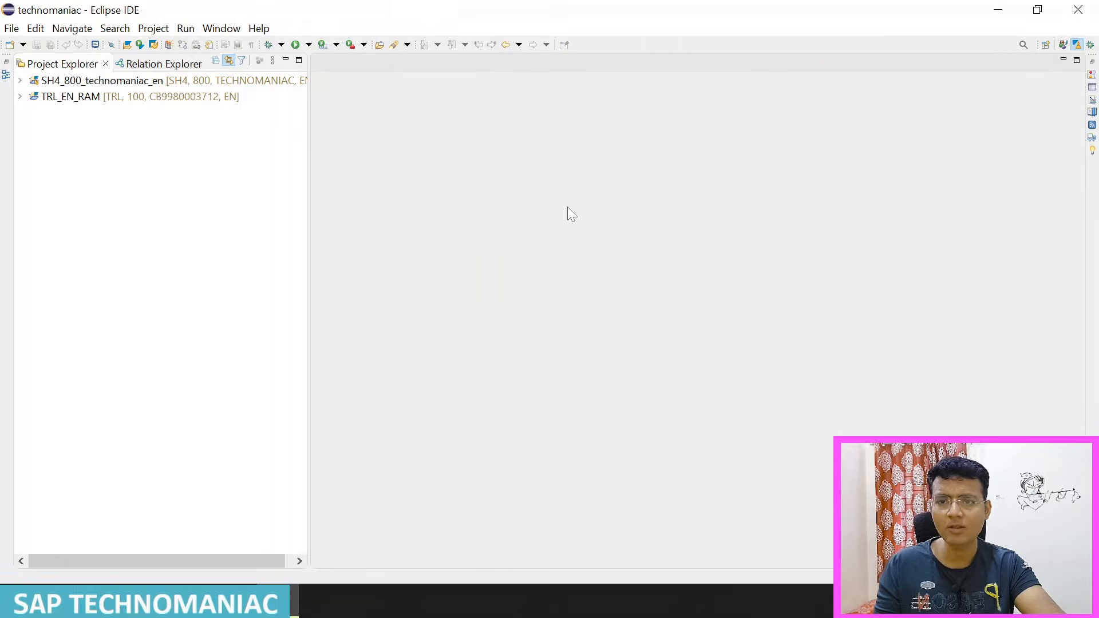
pyautogui.rightClick(1078, 46)
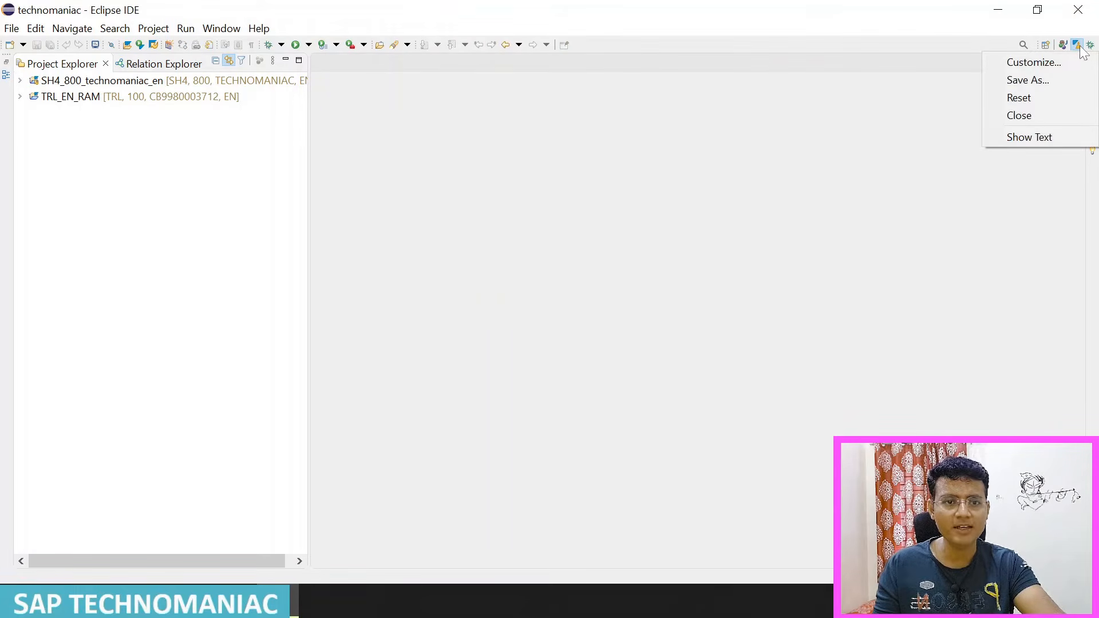
pyautogui.click(1032, 98)
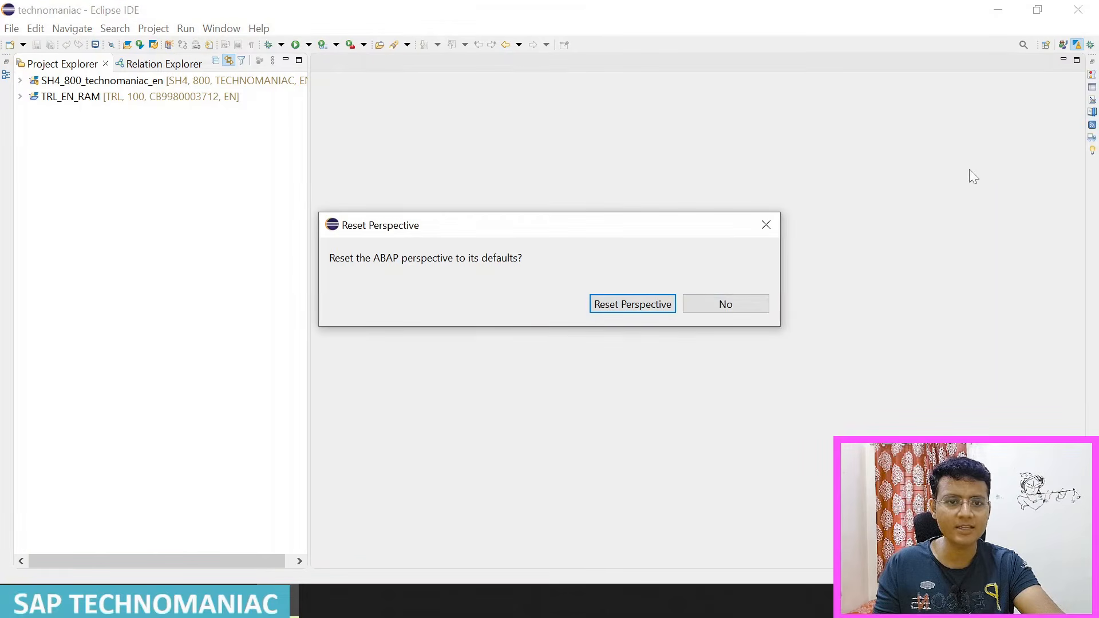
pyautogui.click(661, 307)
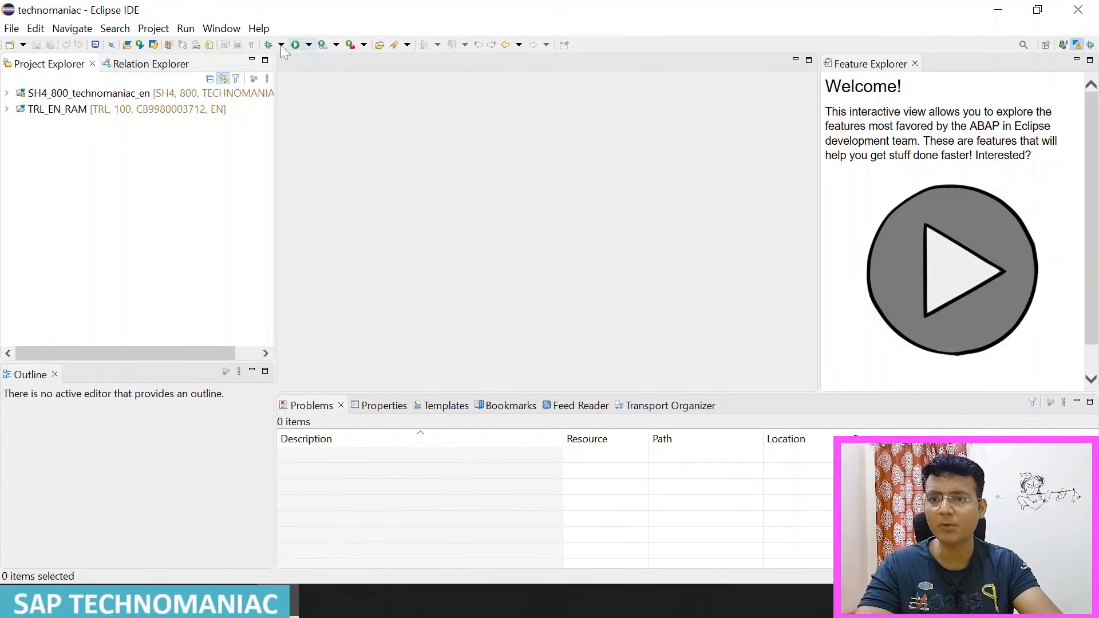
pyautogui.click(222, 28)
pyautogui.moveTo(272, 130)
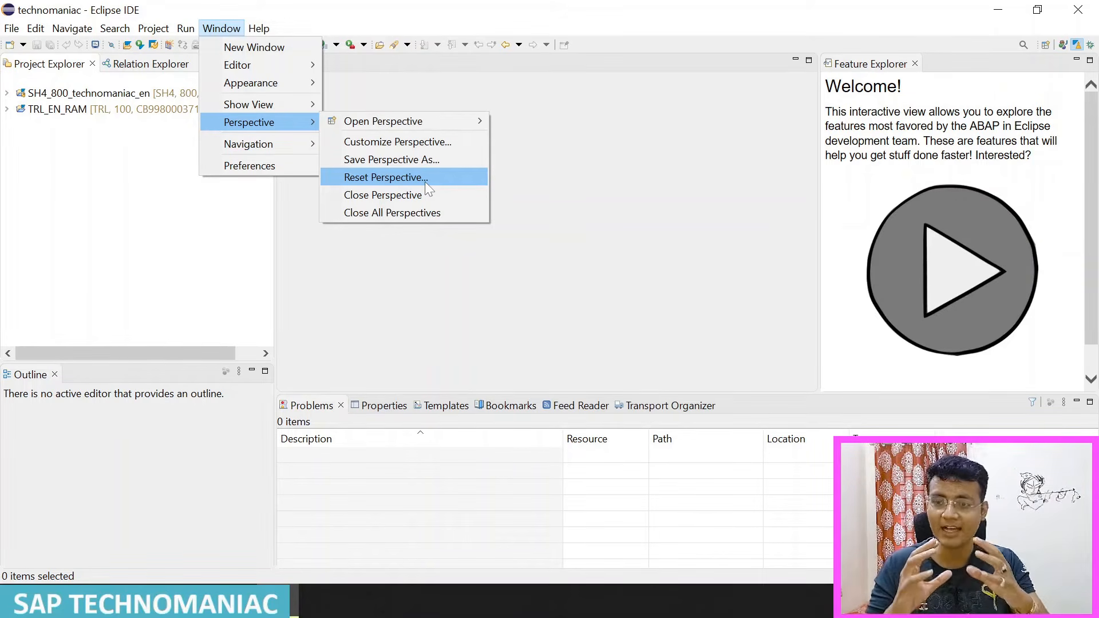
pyautogui.moveTo(9, 27)
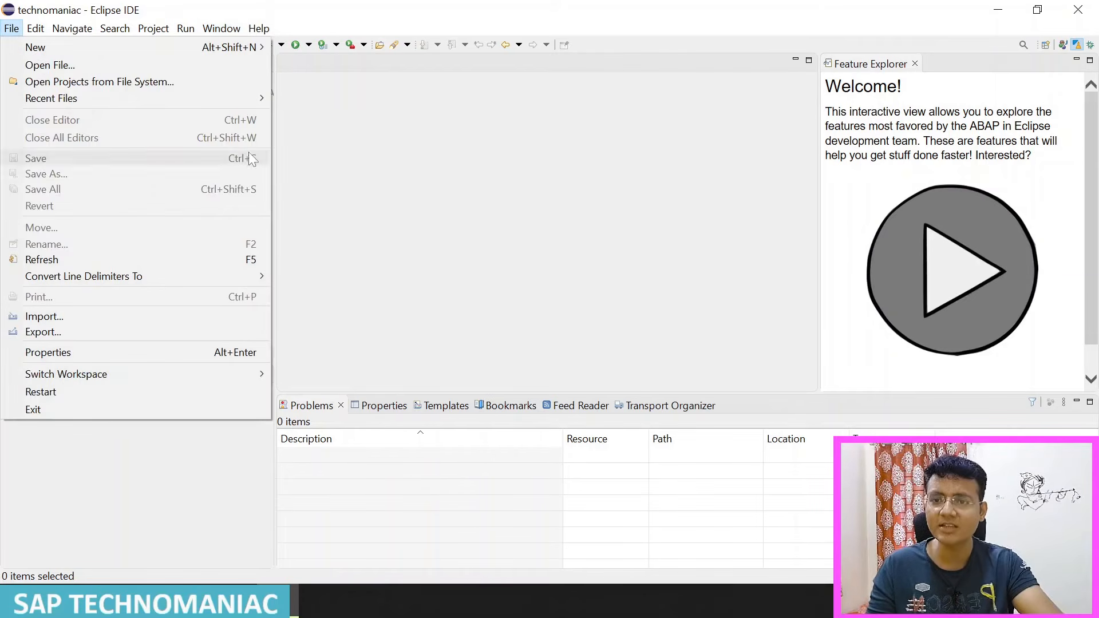
pyautogui.click(469, 132)
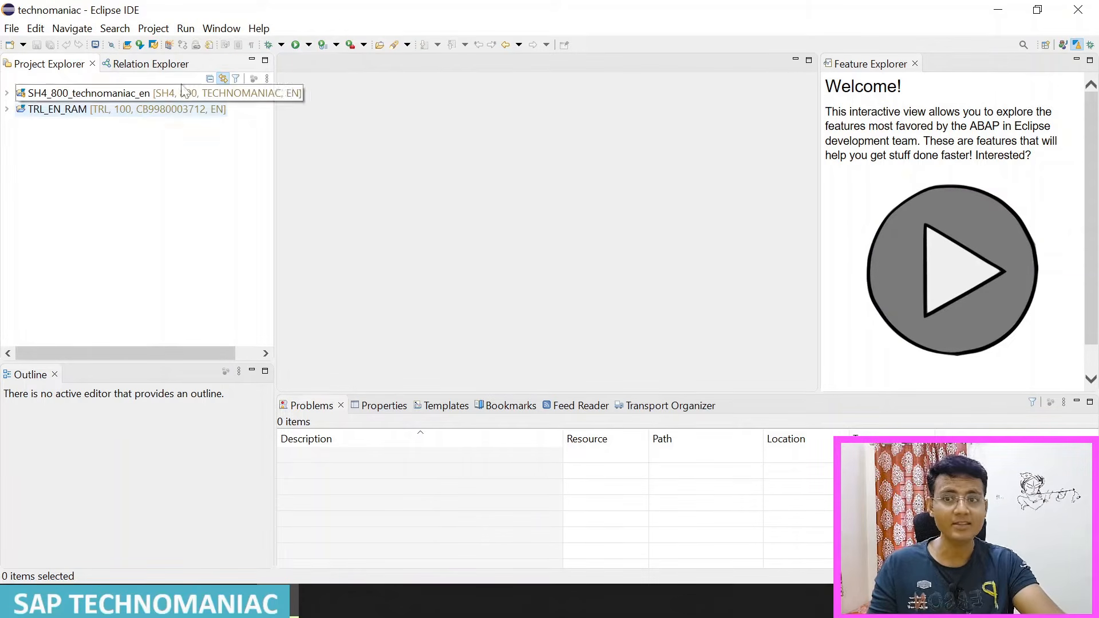
pyautogui.click(221, 28)
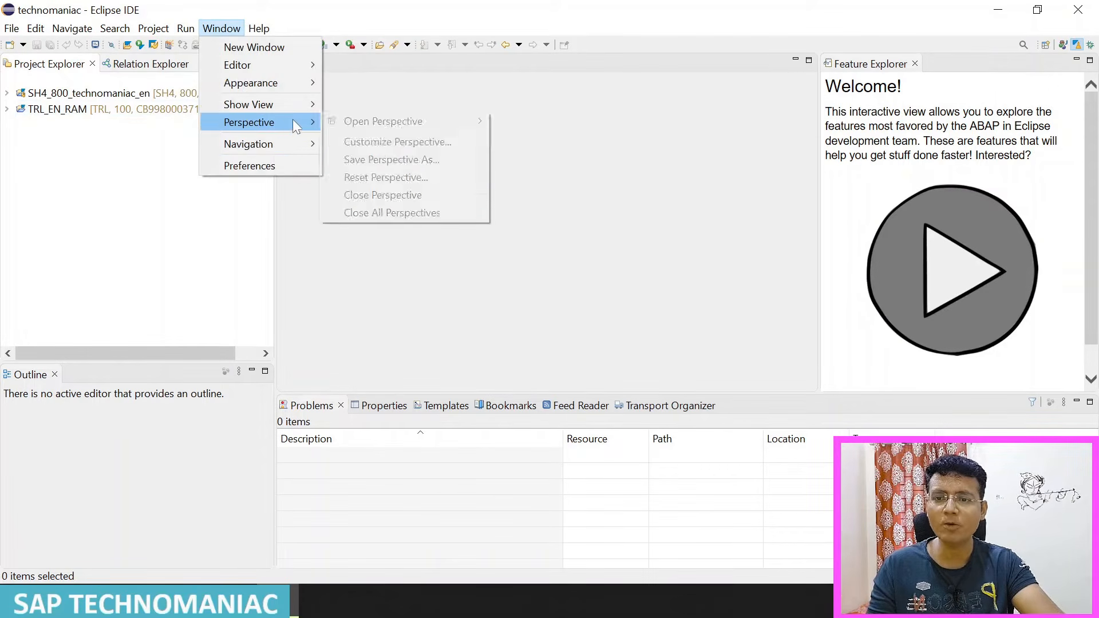
pyautogui.moveTo(431, 122)
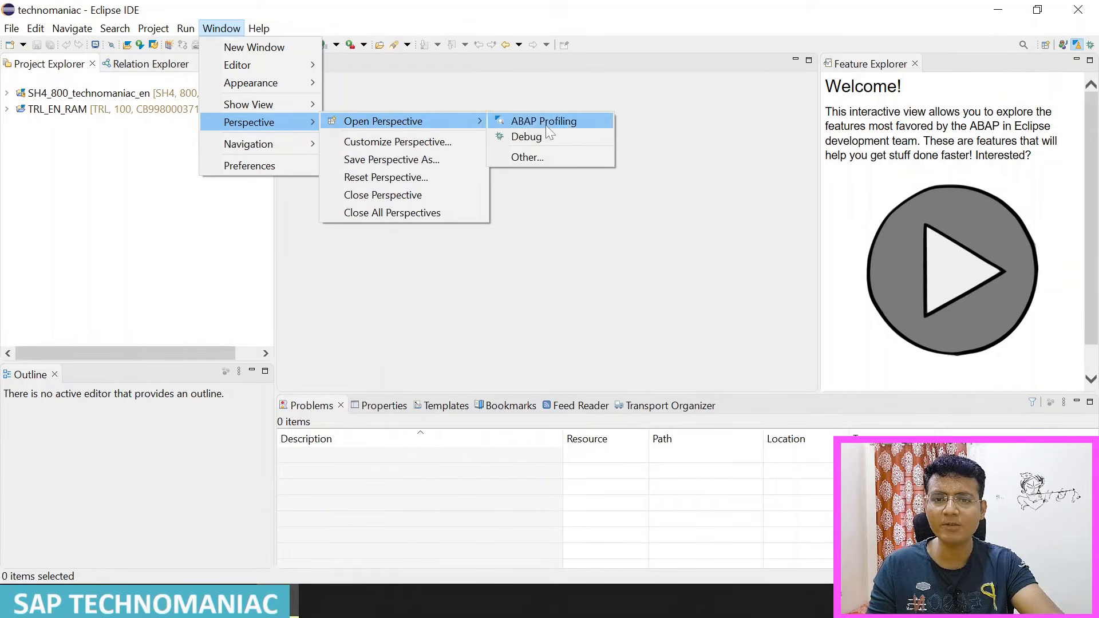
pyautogui.click(529, 157)
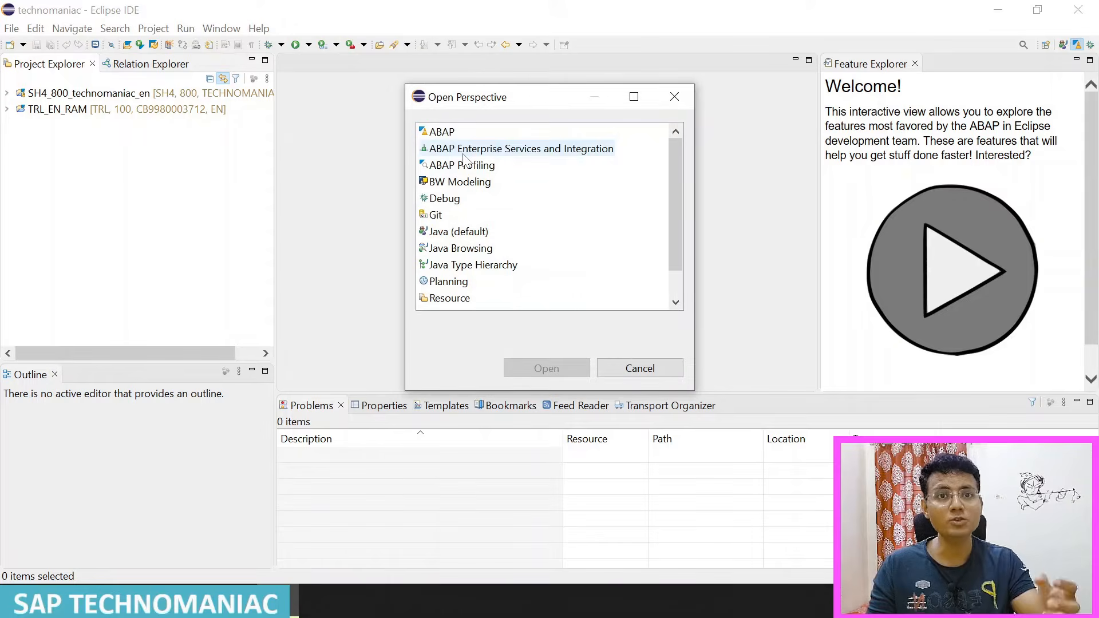
pyautogui.click(222, 30)
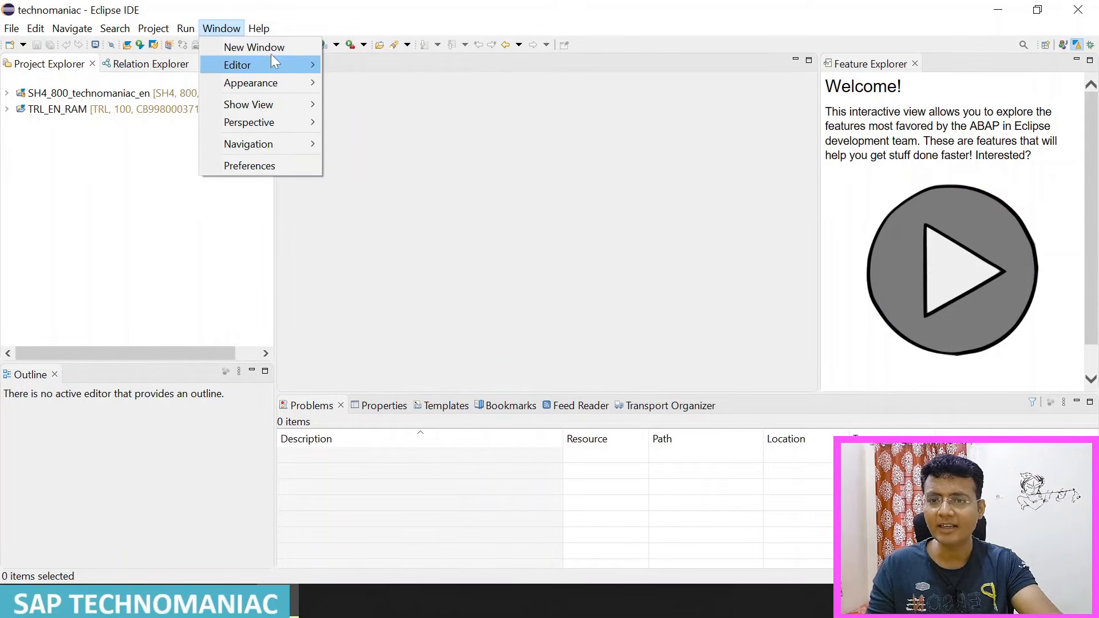
pyautogui.moveTo(265, 30)
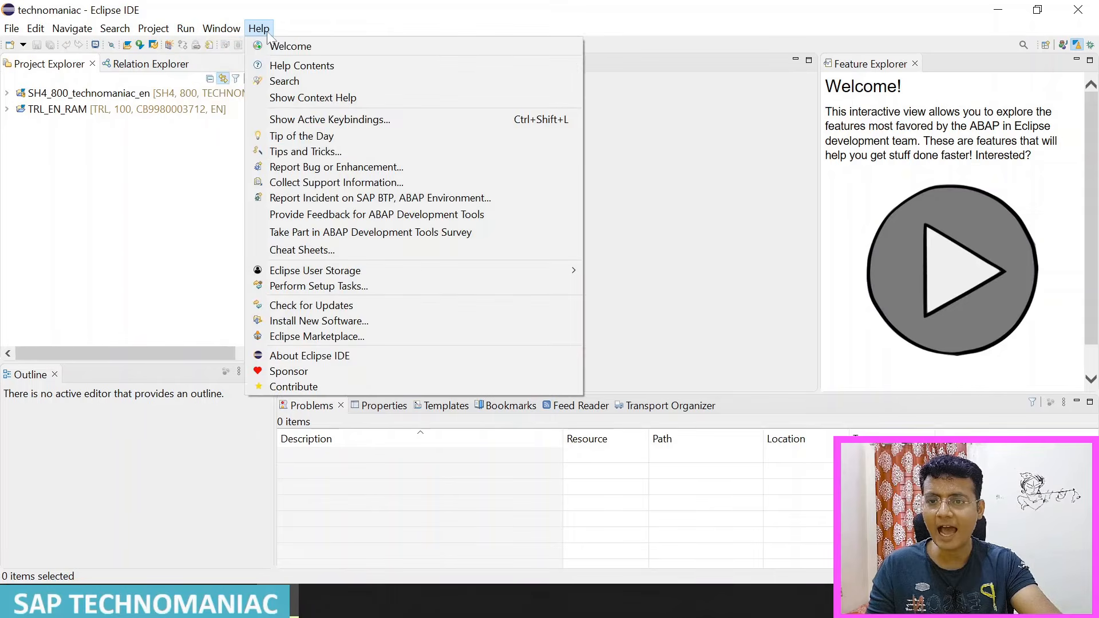
pyautogui.click(323, 321)
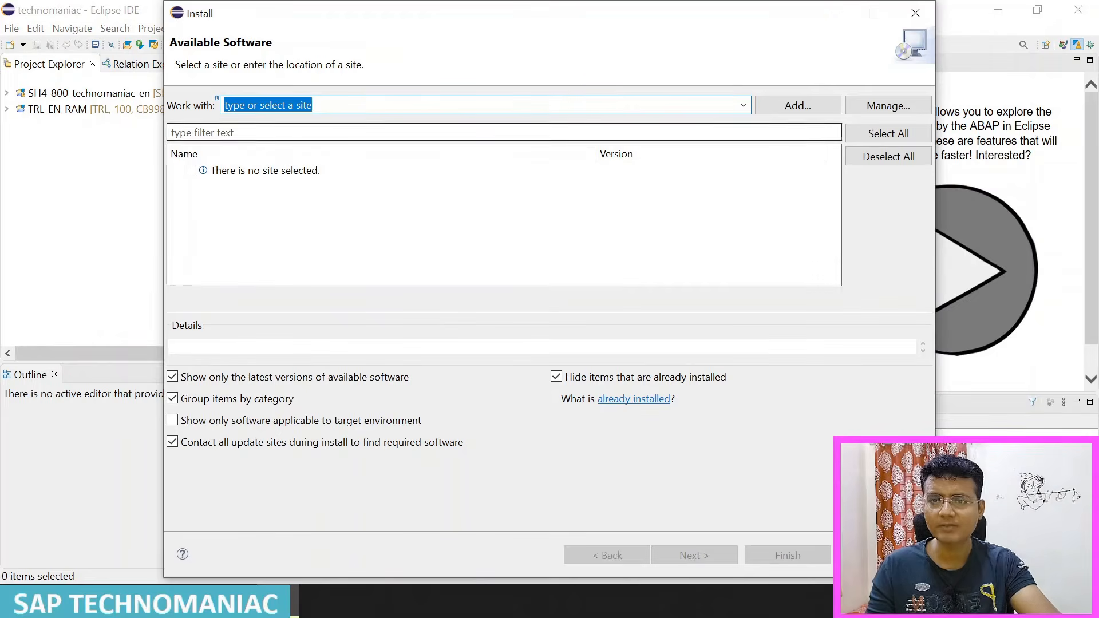
pyautogui.click(743, 105)
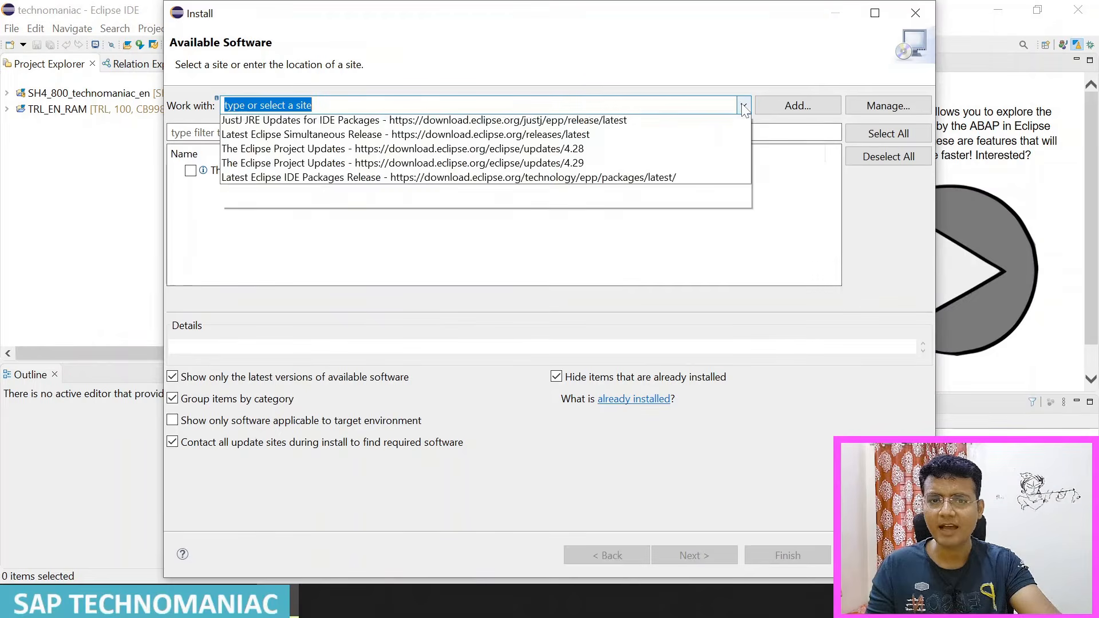
pyautogui.click(481, 166)
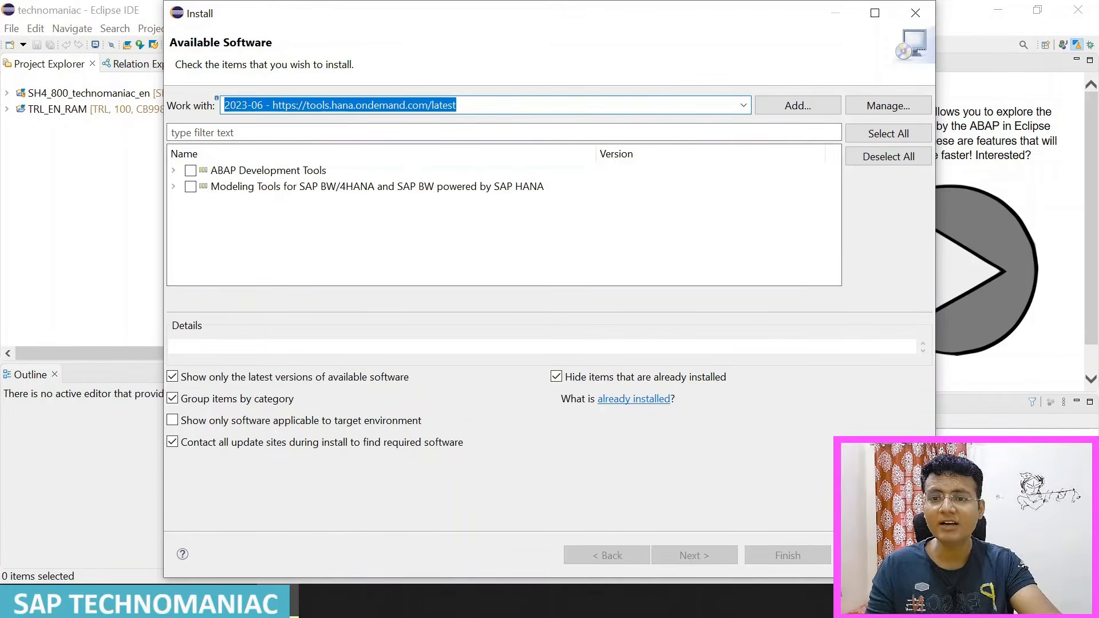
pyautogui.moveTo(224, 106); pyautogui.dragTo(263, 106)
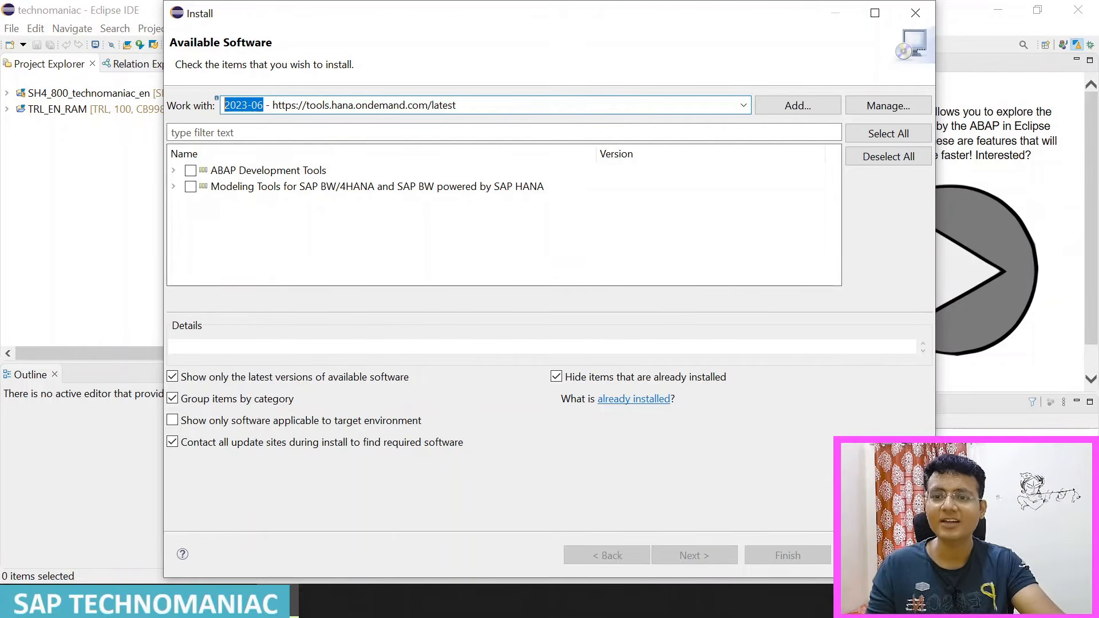
pyautogui.click(263, 105)
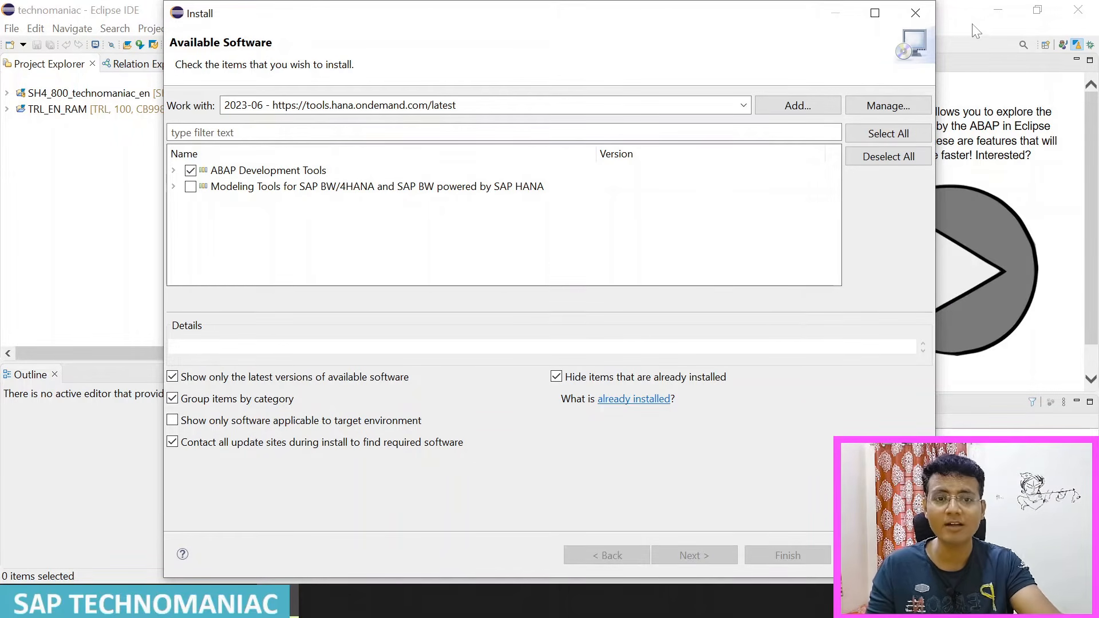
pyautogui.click(916, 12)
# Step: Open the ABAP perspective from the full list of available perspectives
pyautogui.click(221, 29)
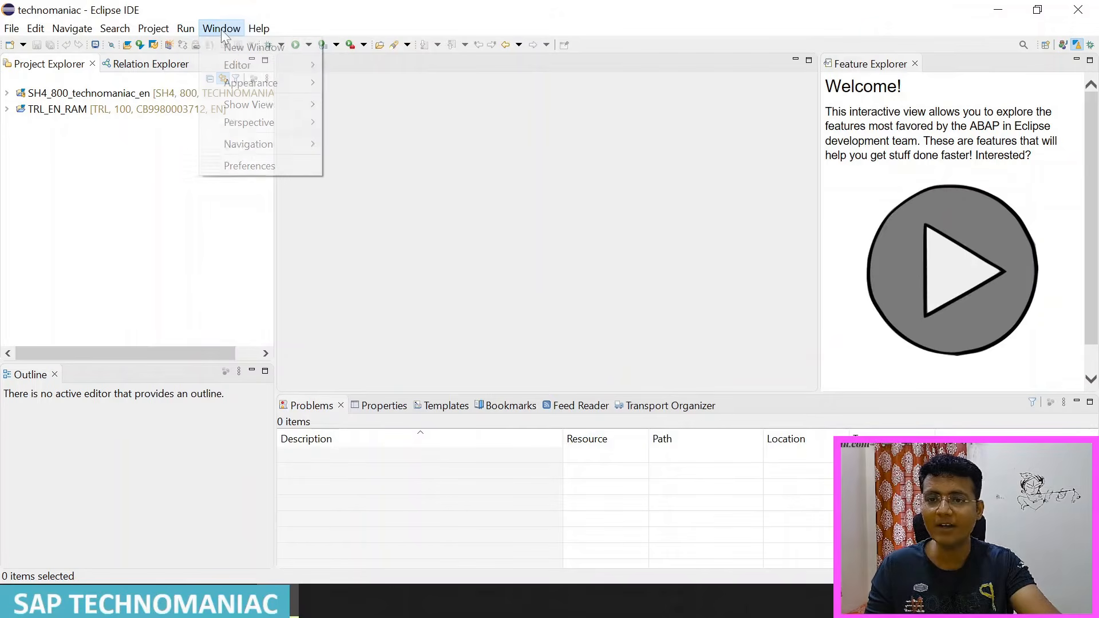
pyautogui.moveTo(281, 122)
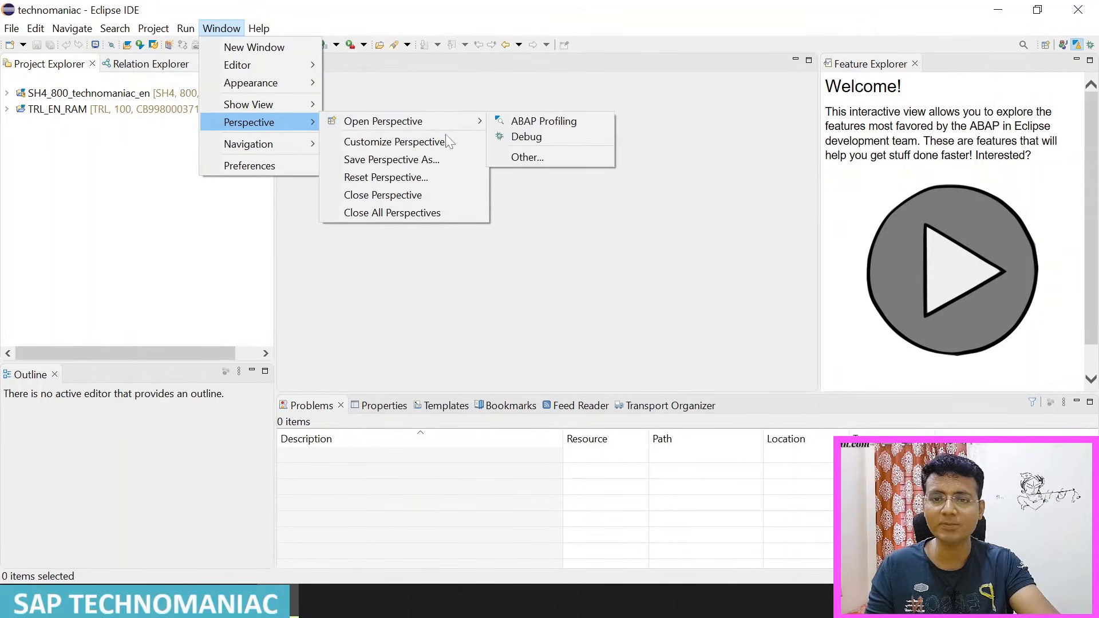
pyautogui.moveTo(475, 131)
pyautogui.click(520, 155)
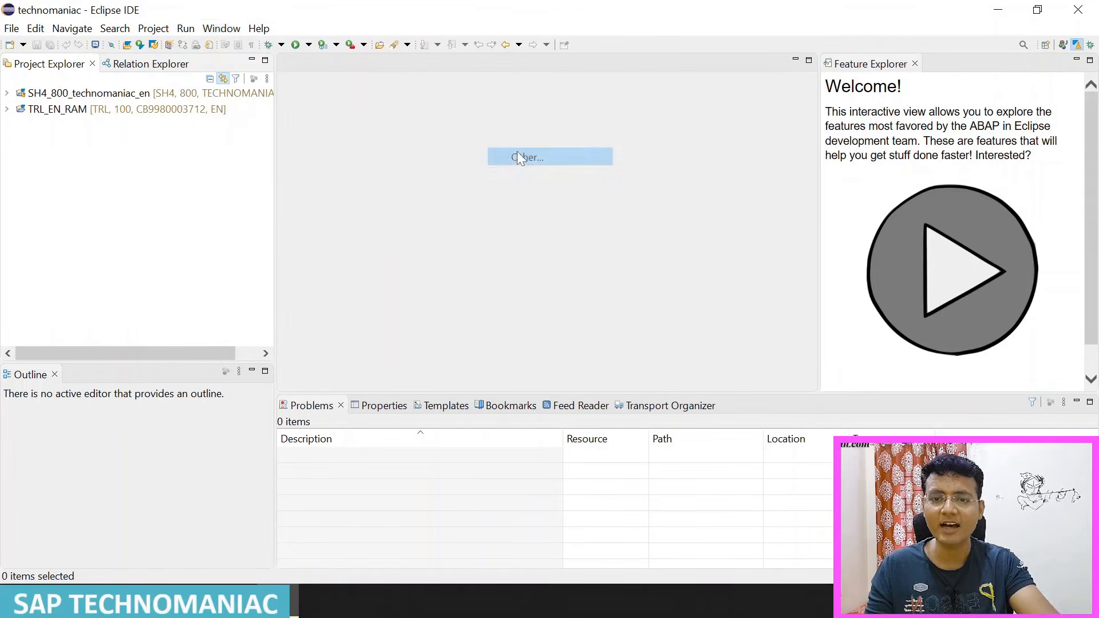
pyautogui.click(450, 133)
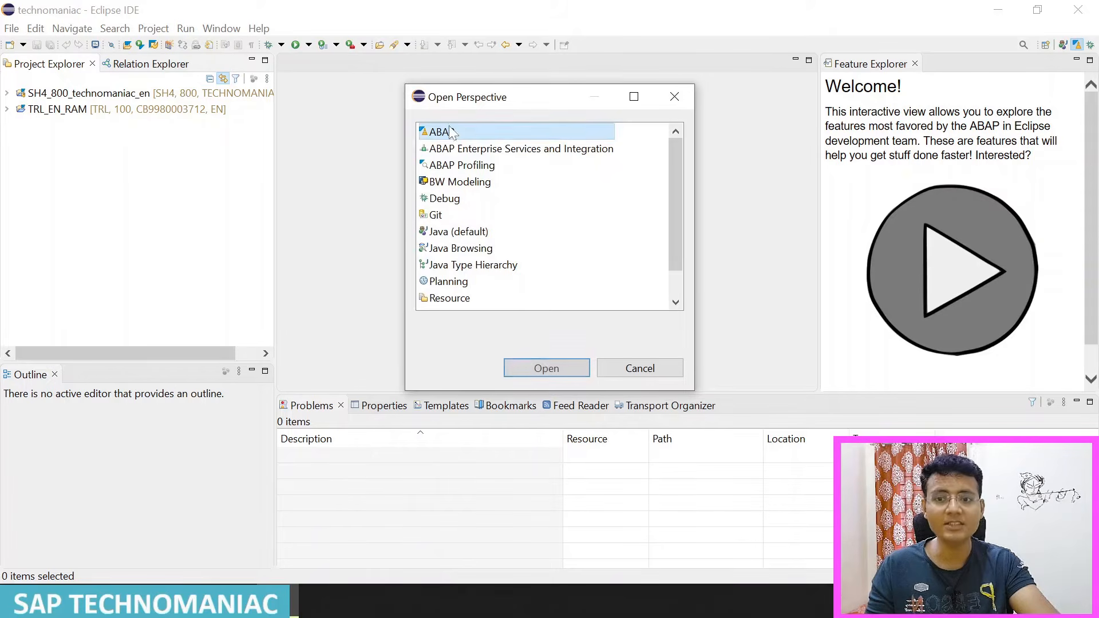
pyautogui.click(553, 372)
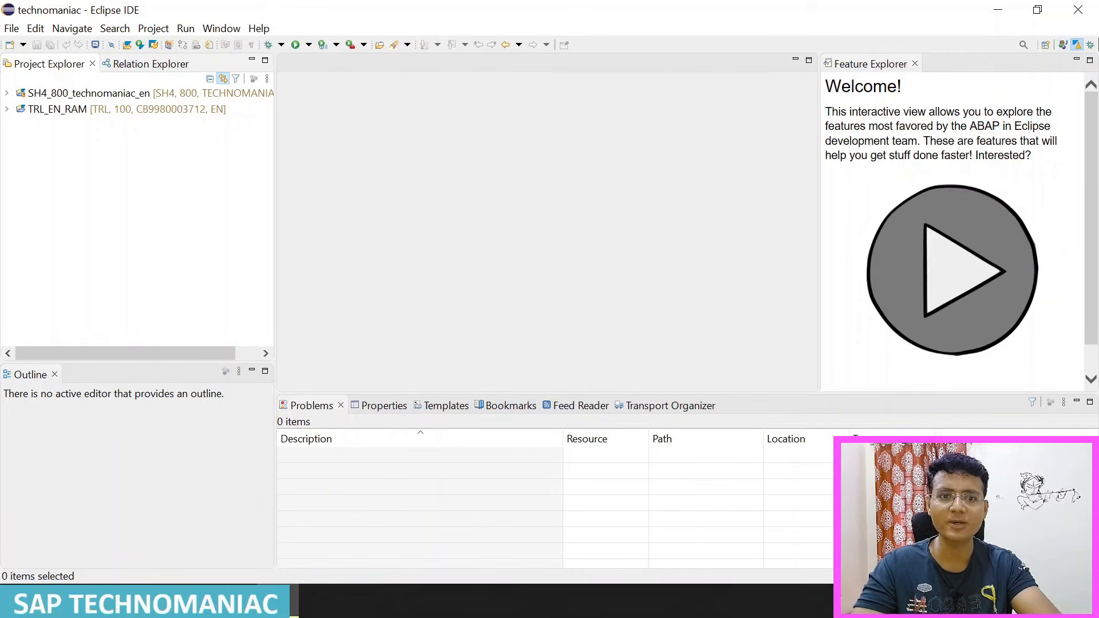
# Step: Reset the Debug perspective to its defaults and return to the ABAP perspective
pyautogui.click(1092, 46)
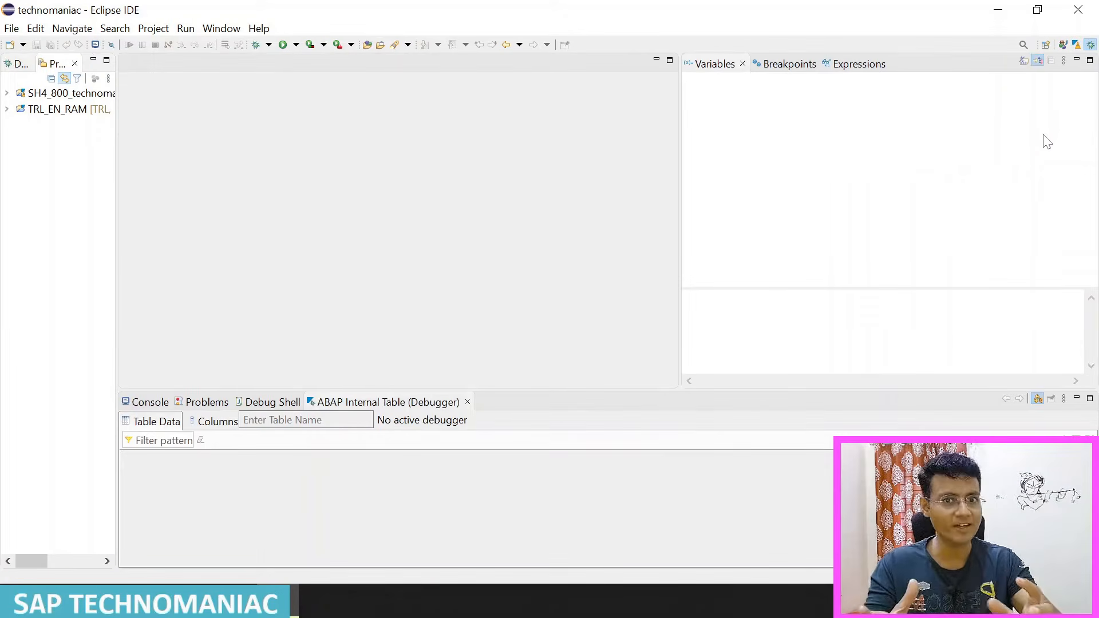
pyautogui.rightClick(1092, 45)
pyautogui.click(1039, 98)
pyautogui.click(630, 306)
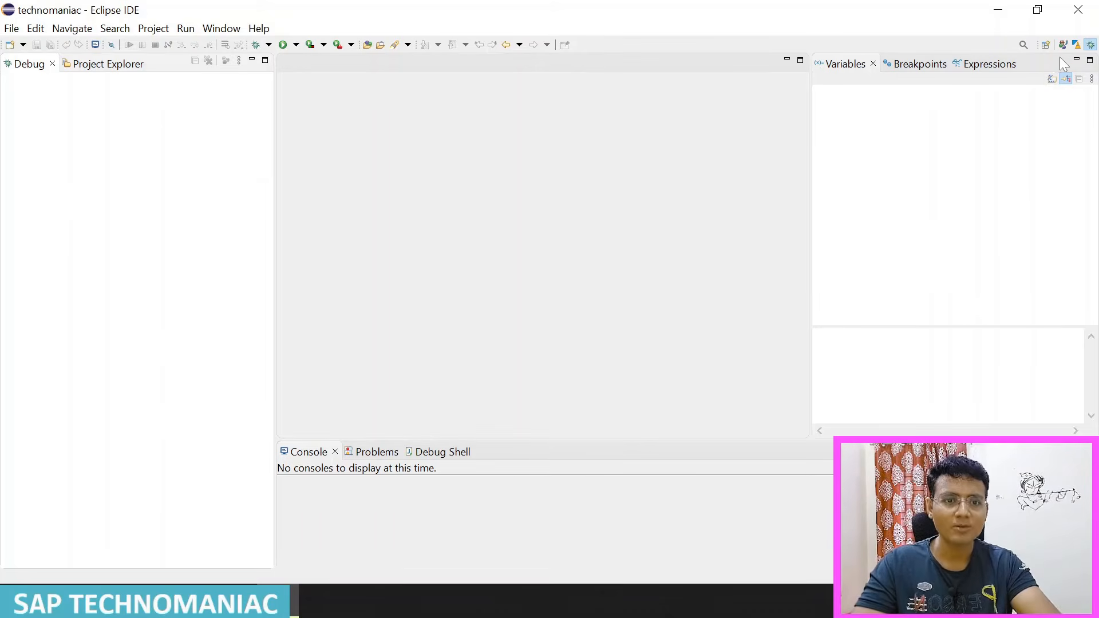
pyautogui.click(1076, 45)
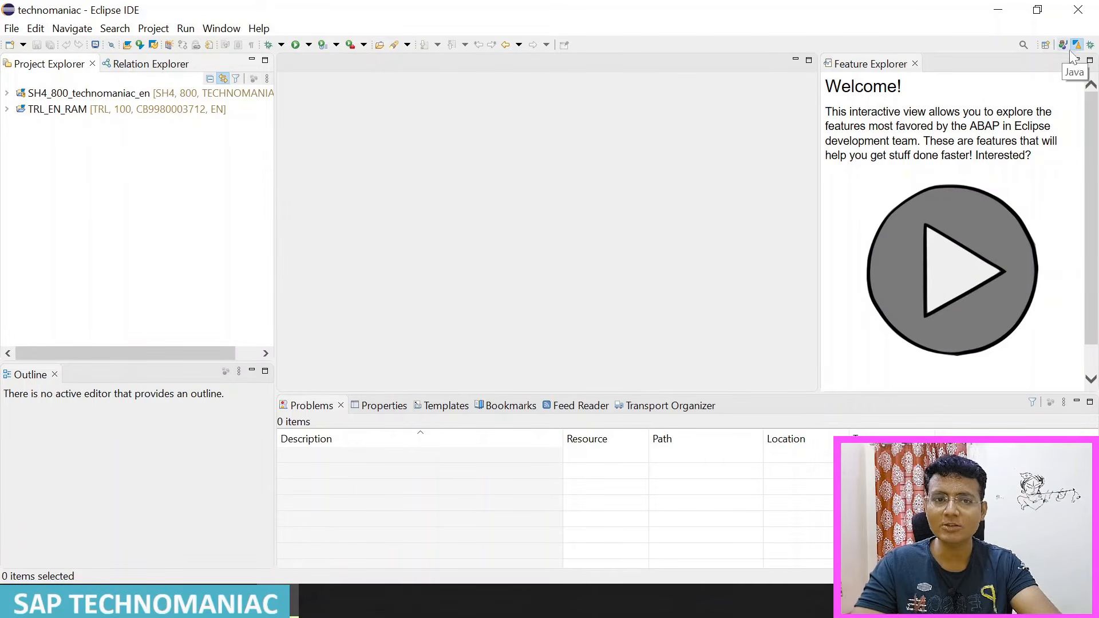
# Step: Look through the perspective navigation commands and cycle through the open perspectives
pyautogui.click(215, 33)
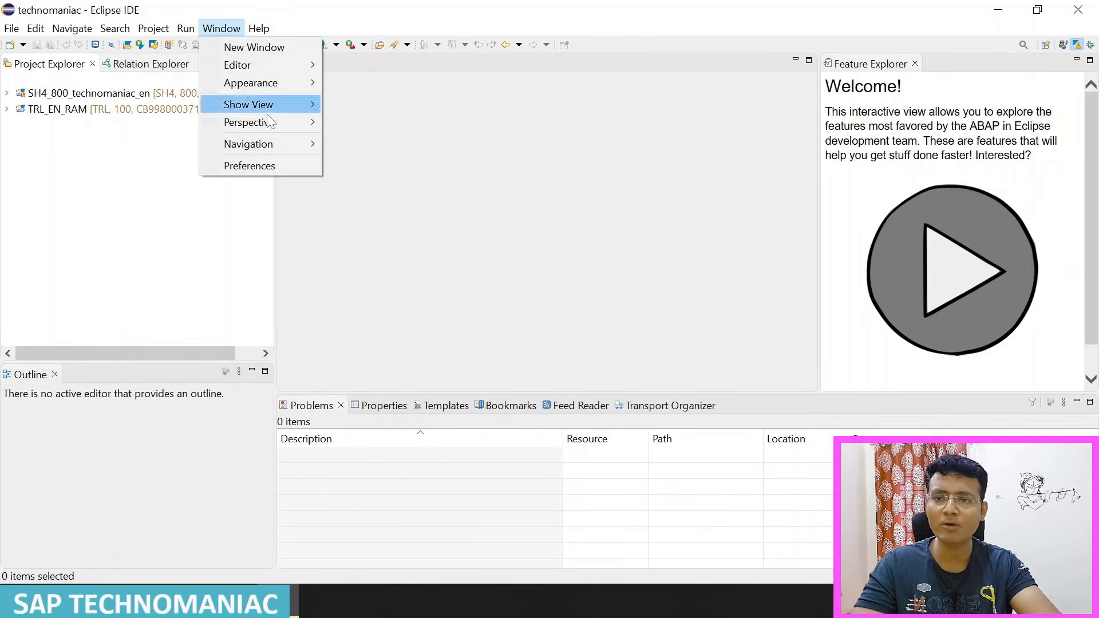
pyautogui.moveTo(278, 143)
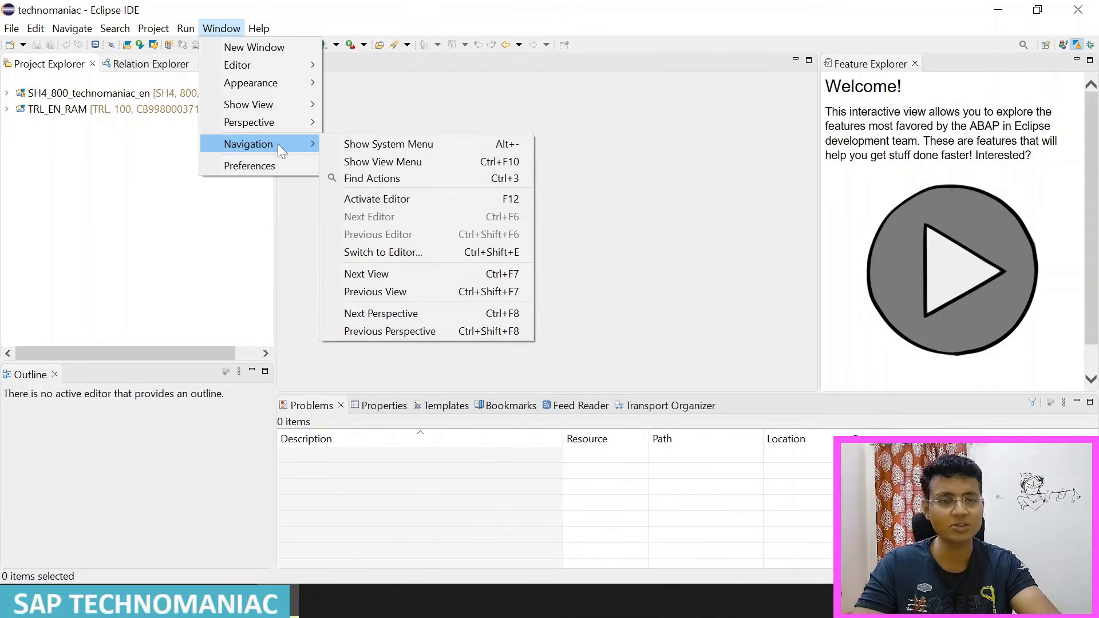
pyautogui.click(562, 181)
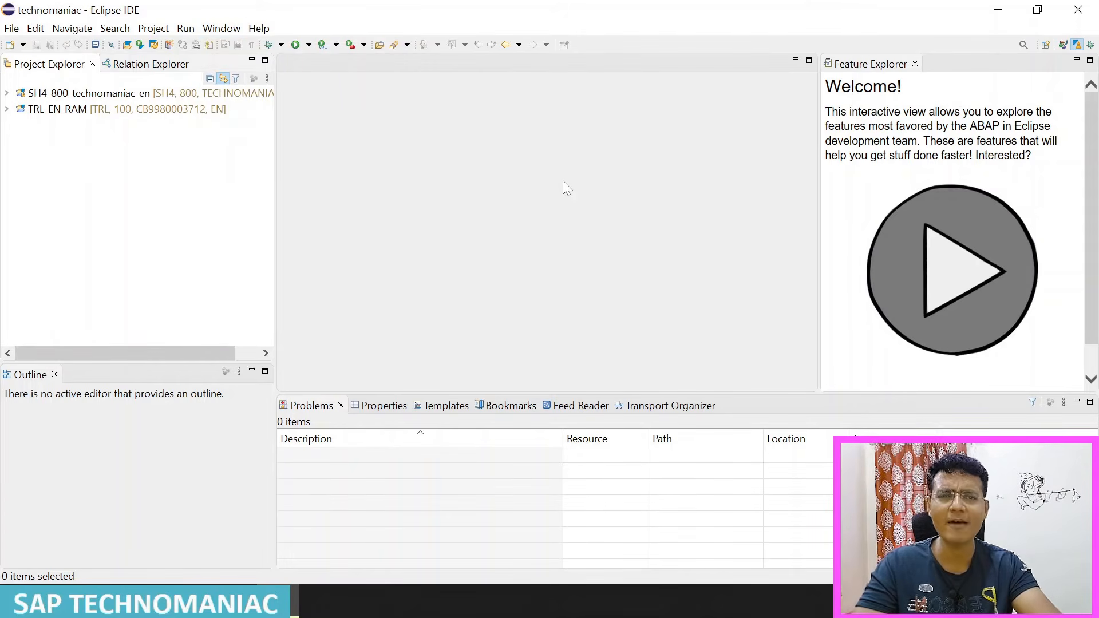
pyautogui.hotkey('ctrl', 'F8')
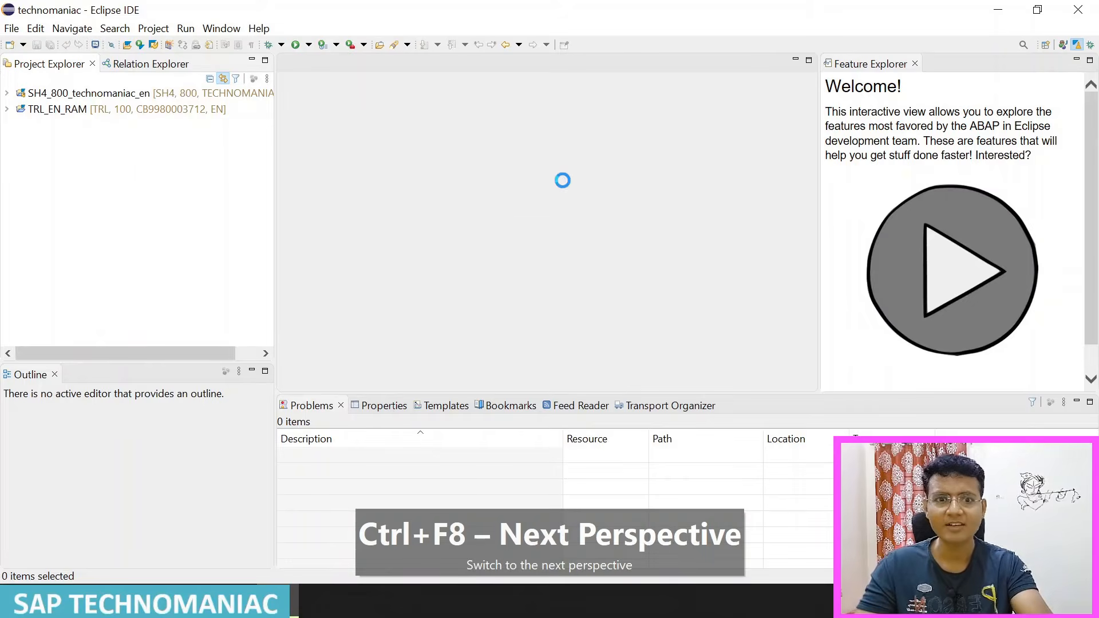
pyautogui.hotkey('ctrl', 'F8')
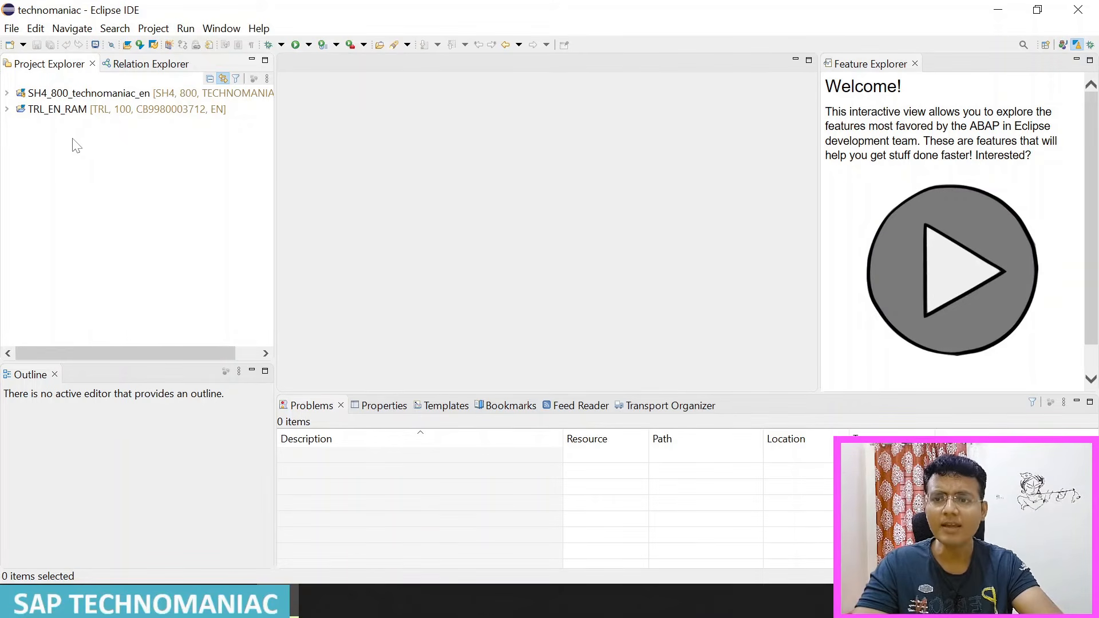
# Step: Start a new ABAP Cloud Project for the SAP BTP ABAP Environment that connects with a service key
pyautogui.rightClick(106, 177)
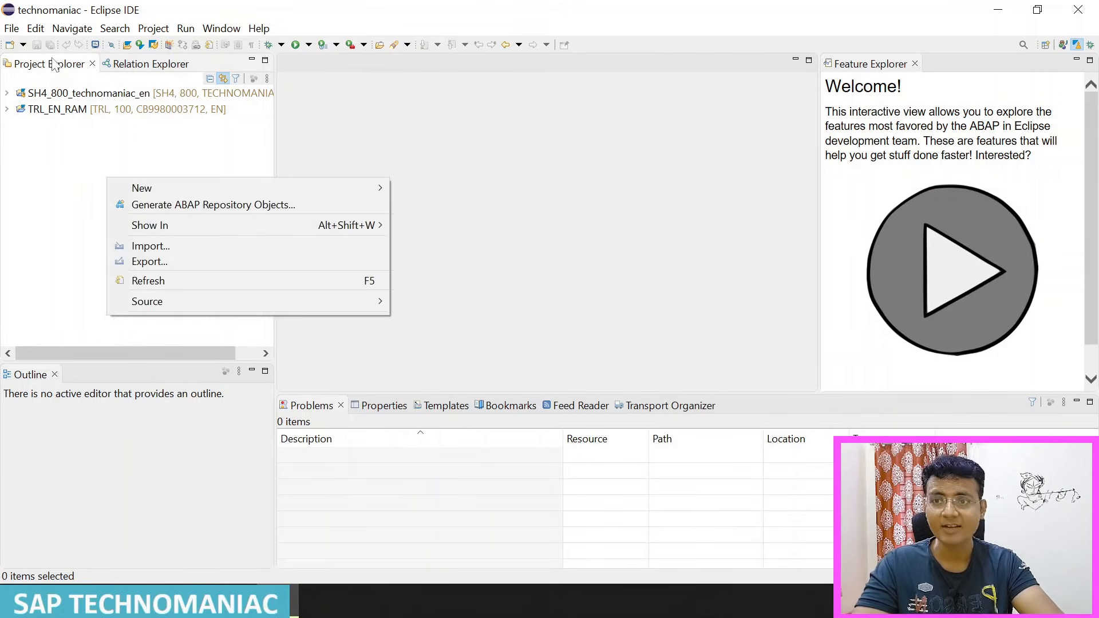
pyautogui.click(23, 45)
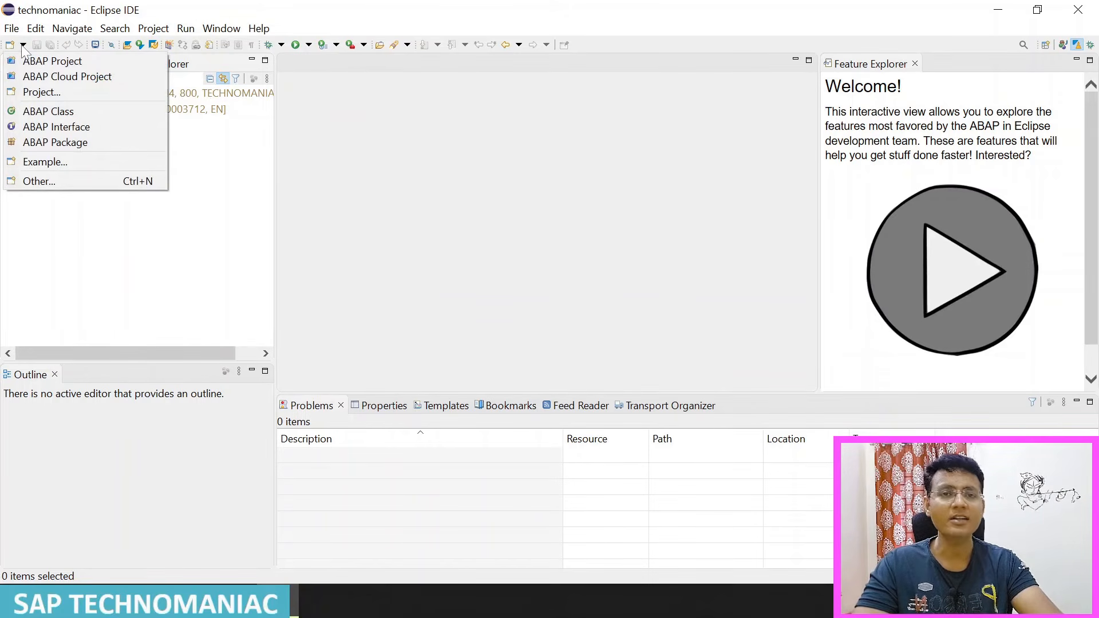
pyautogui.click(94, 81)
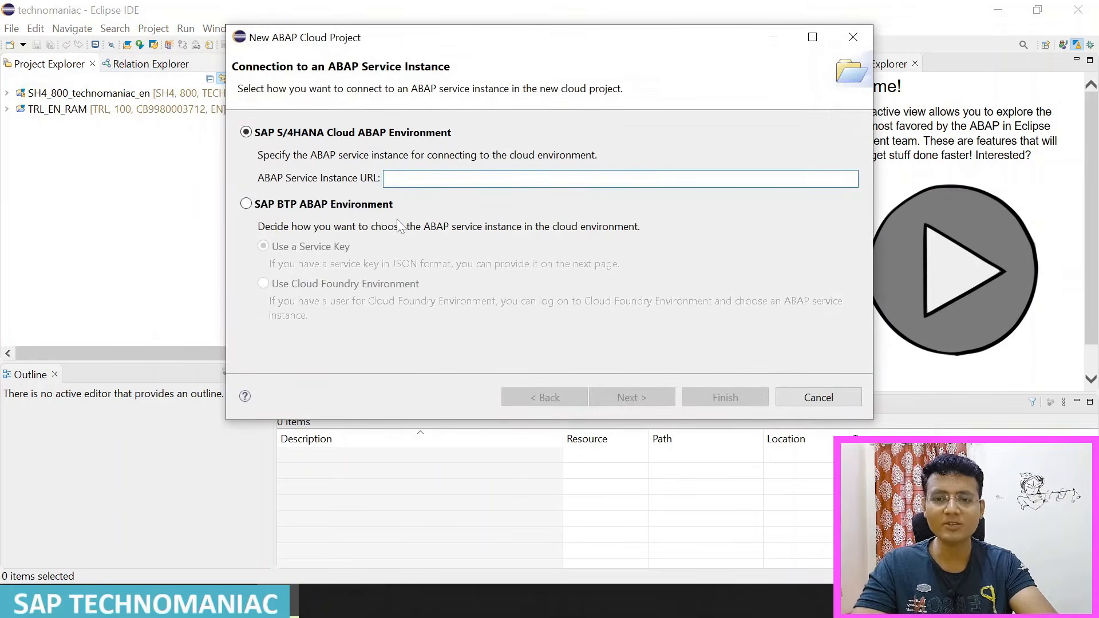
pyautogui.click(331, 210)
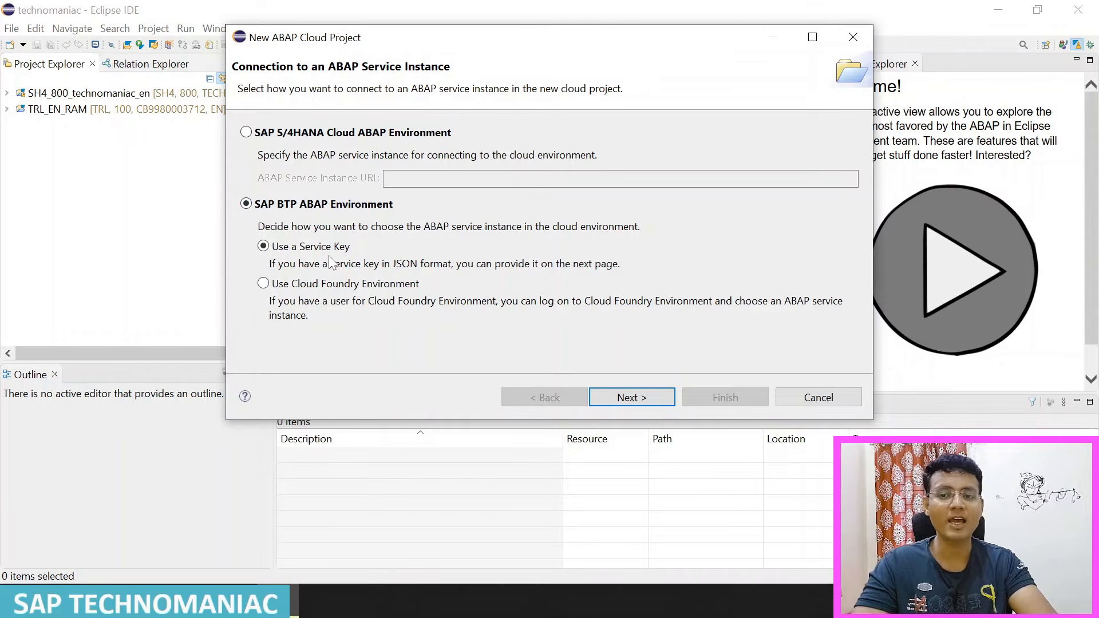
pyautogui.click(647, 399)
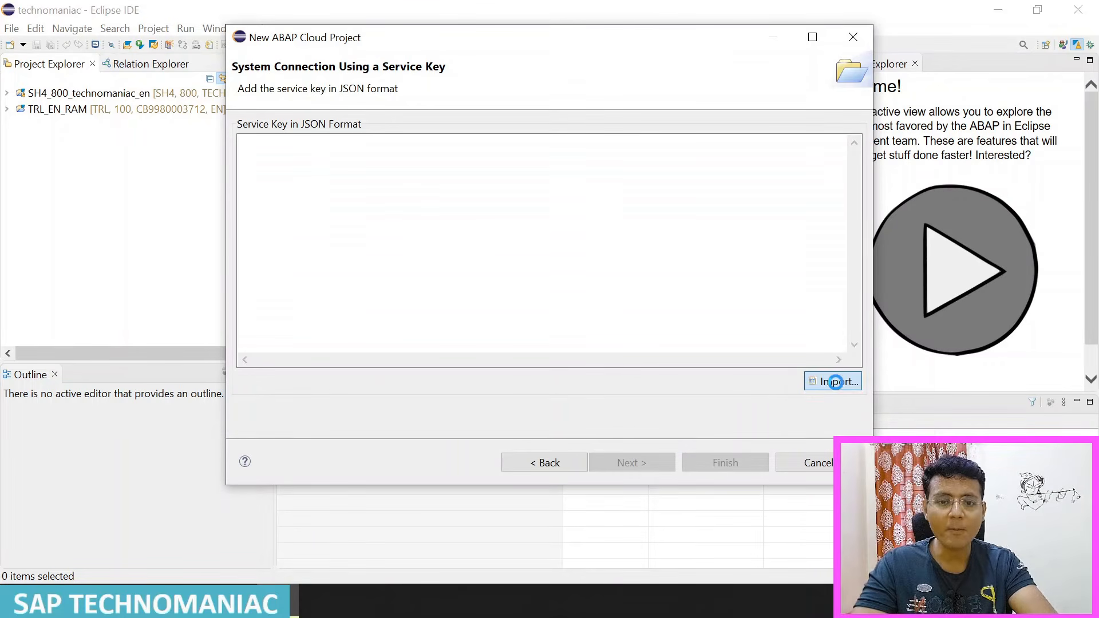
# Step: Import the service key from SAPTechnomaniac.json in the Downloads folder and review its JSON content
pyautogui.click(837, 382)
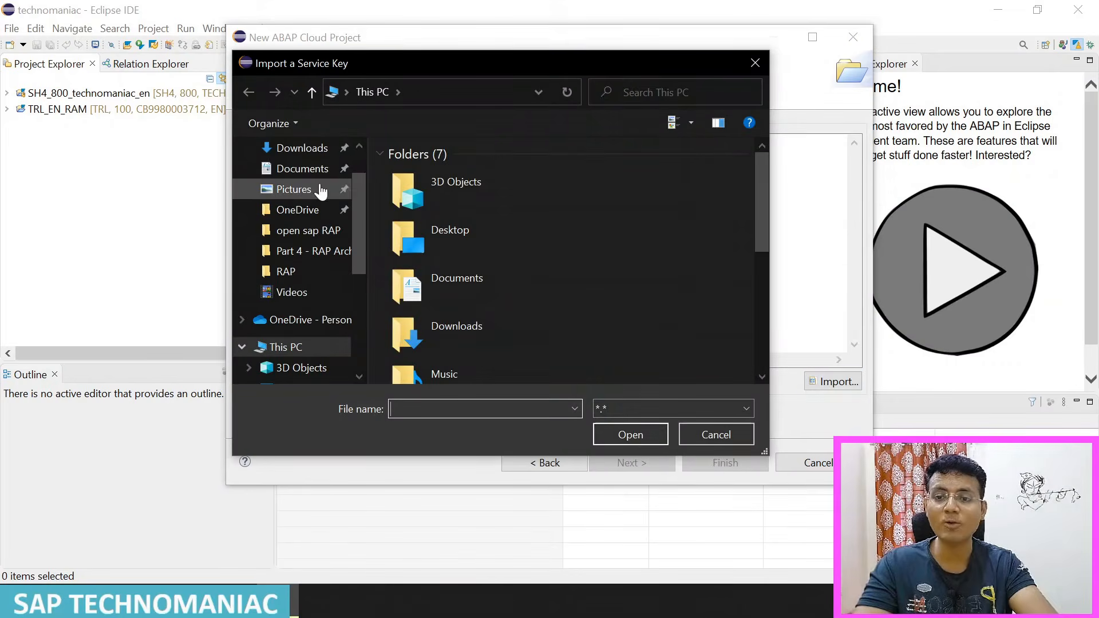
pyautogui.click(309, 151)
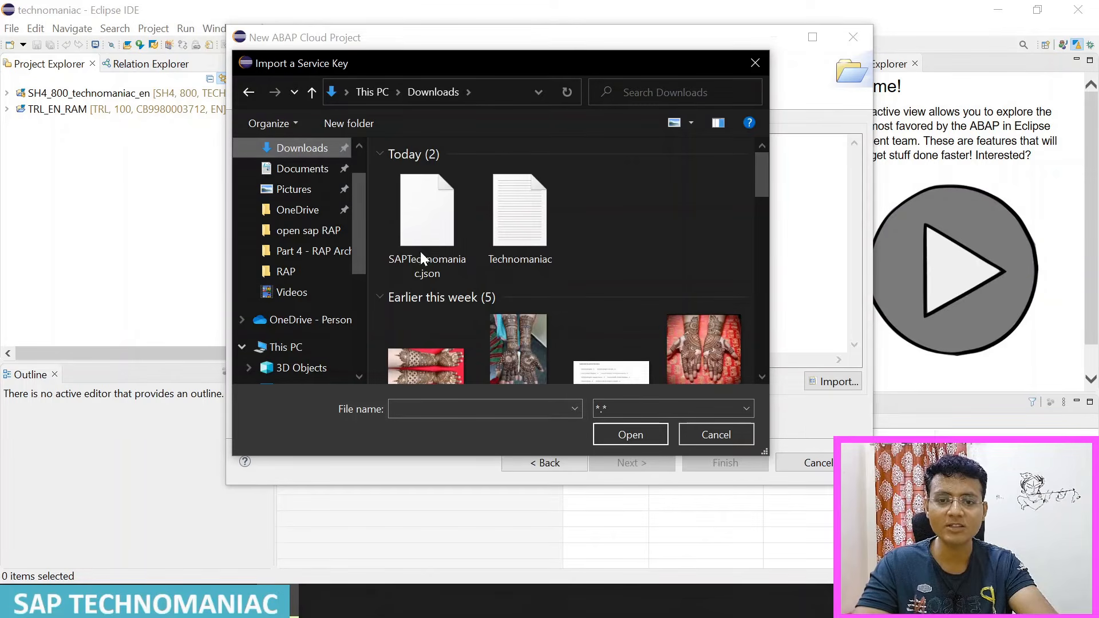
pyautogui.click(408, 245)
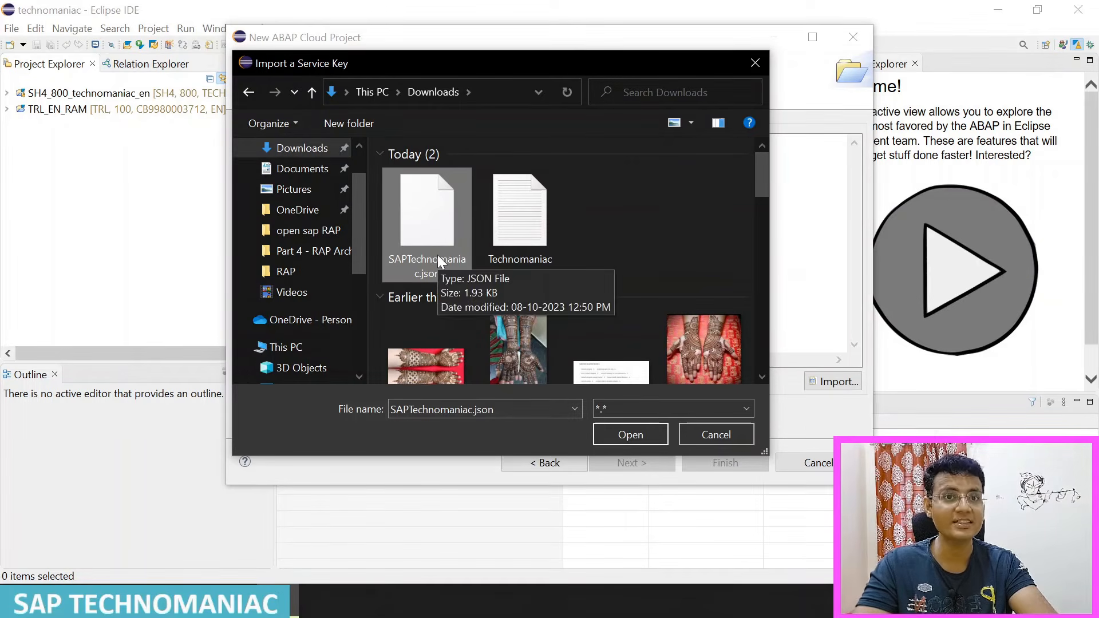
pyautogui.click(630, 435)
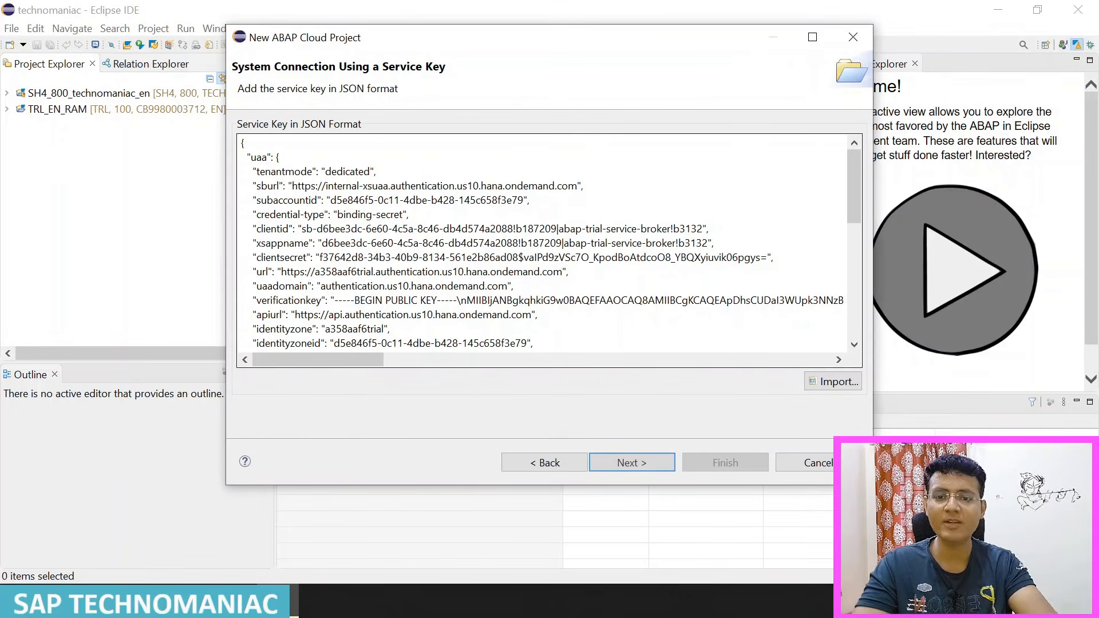
pyautogui.scroll(-4, 544, 240)
pyautogui.scroll(-4, 544, 241)
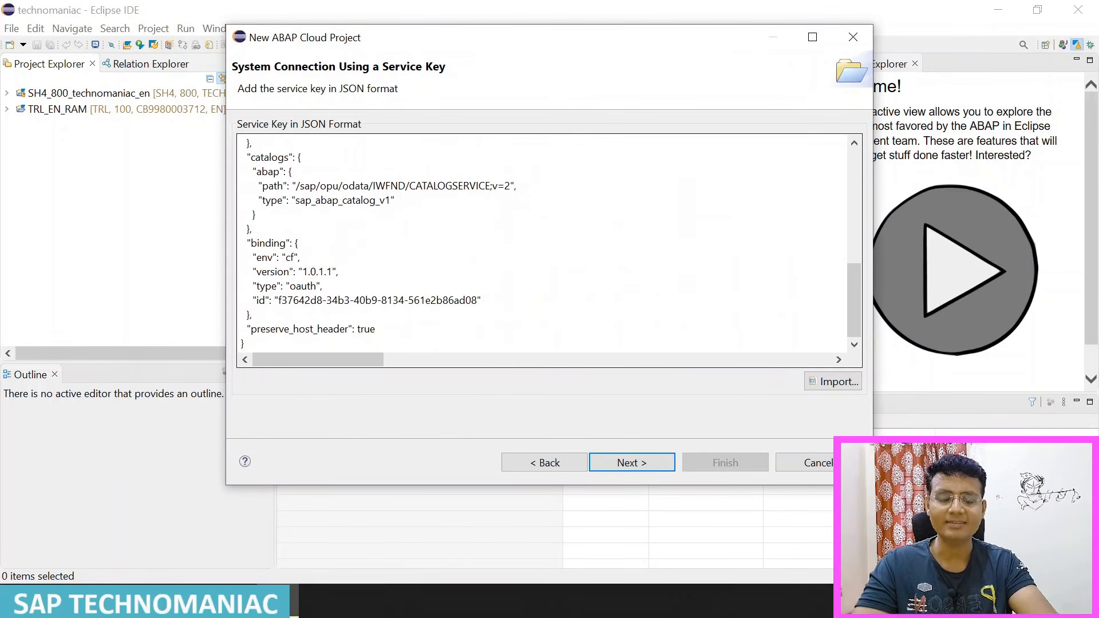
pyautogui.scroll(4, 544, 240)
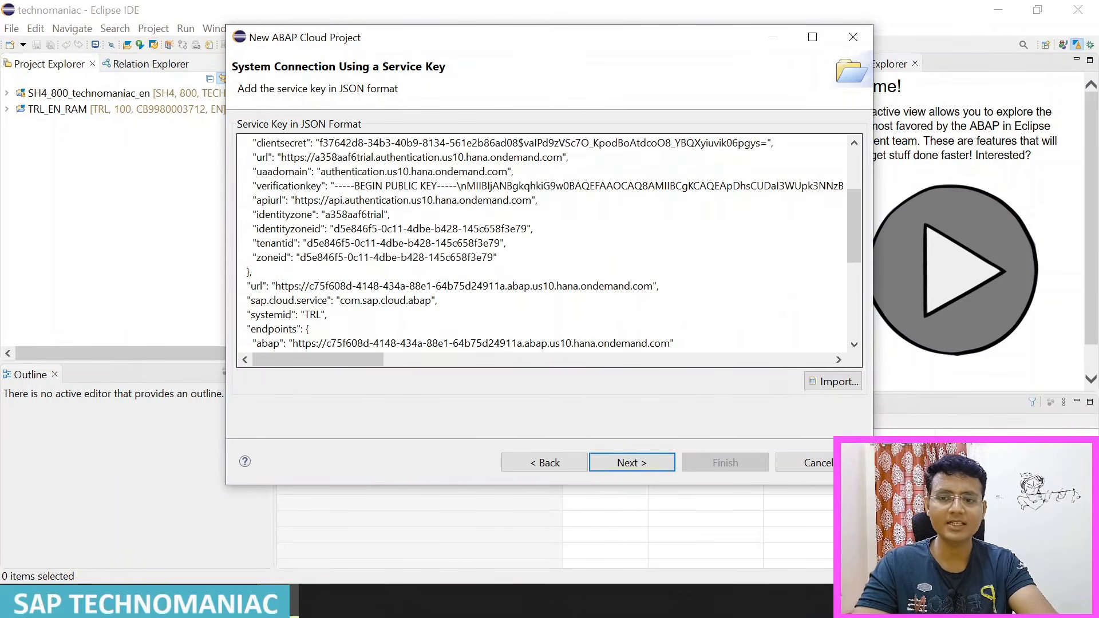
# Step: Log on to the SAP cloud system through the default browser, then return to Eclipse and finish creating the cloud project
pyautogui.click(661, 470)
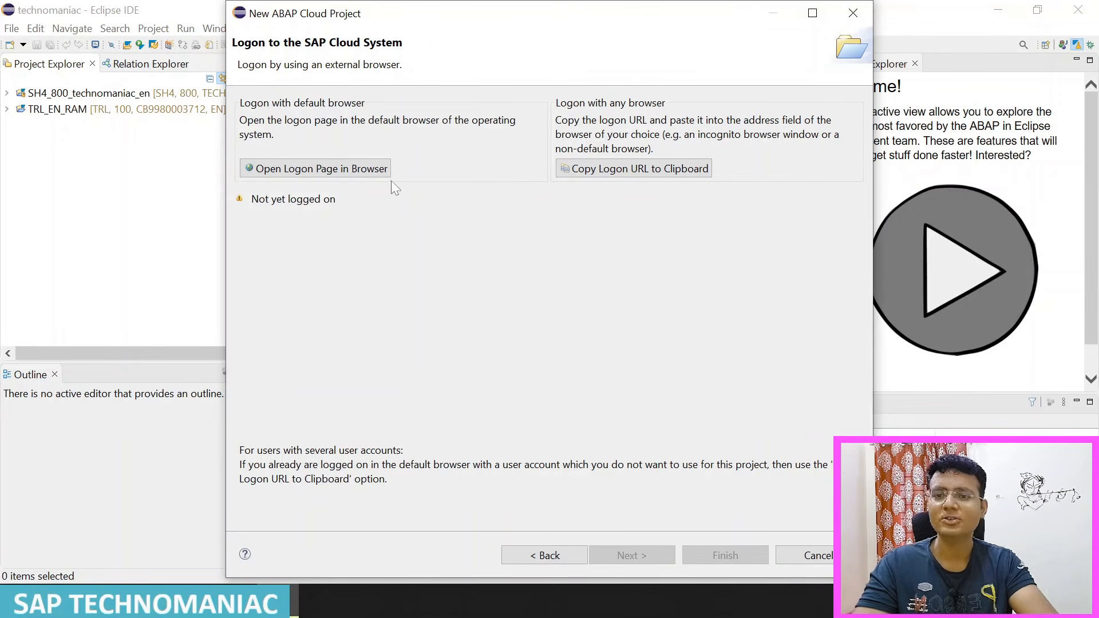
pyautogui.click(363, 171)
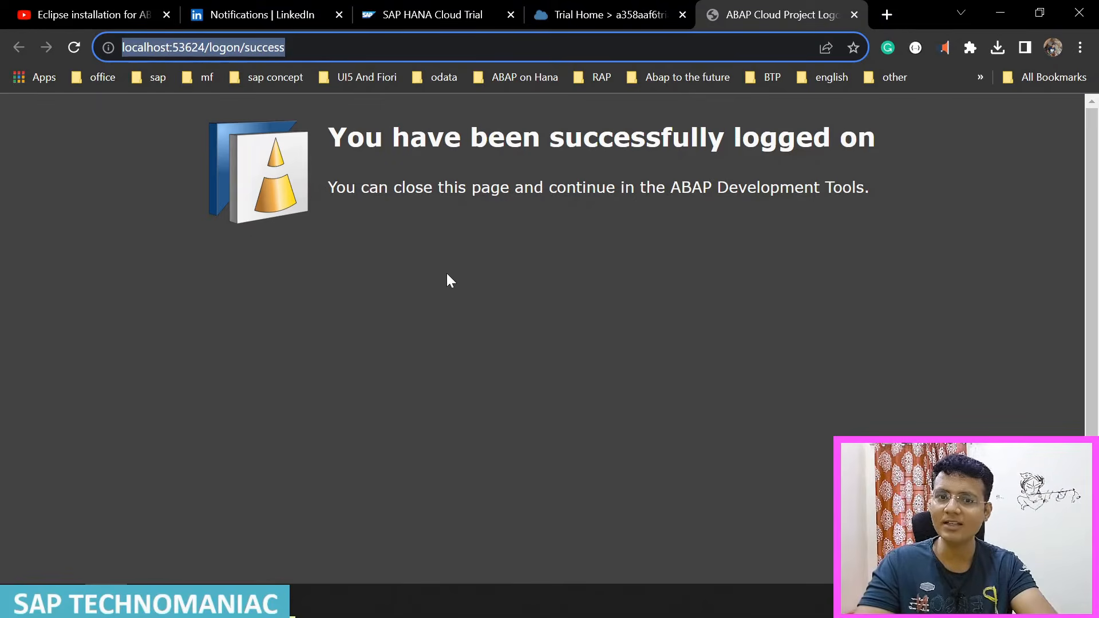
pyautogui.click(291, 608)
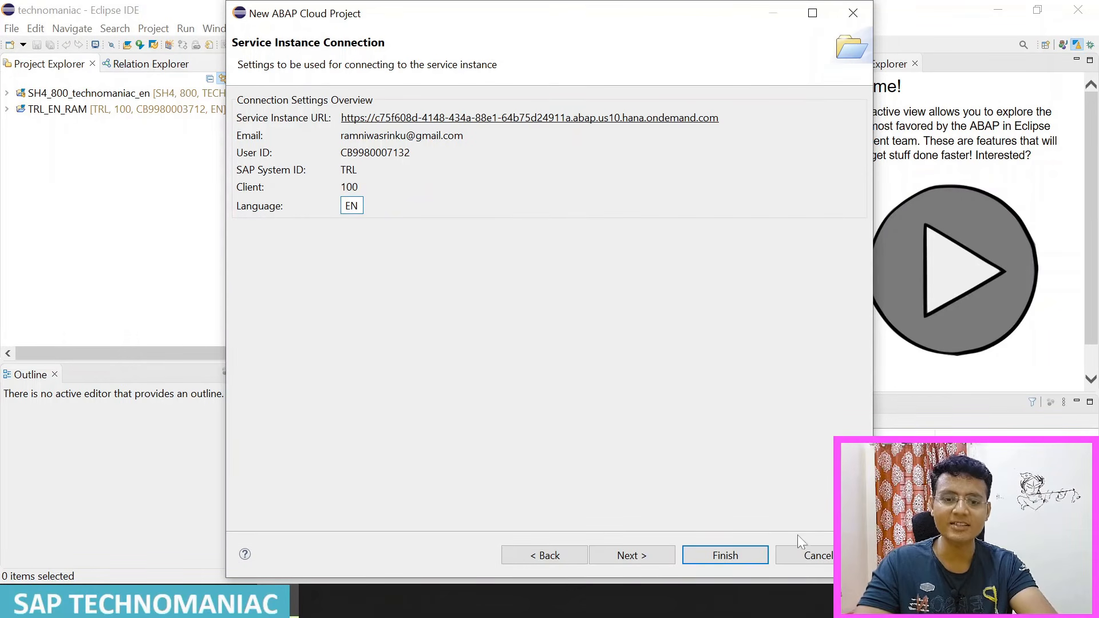
pyautogui.click(727, 556)
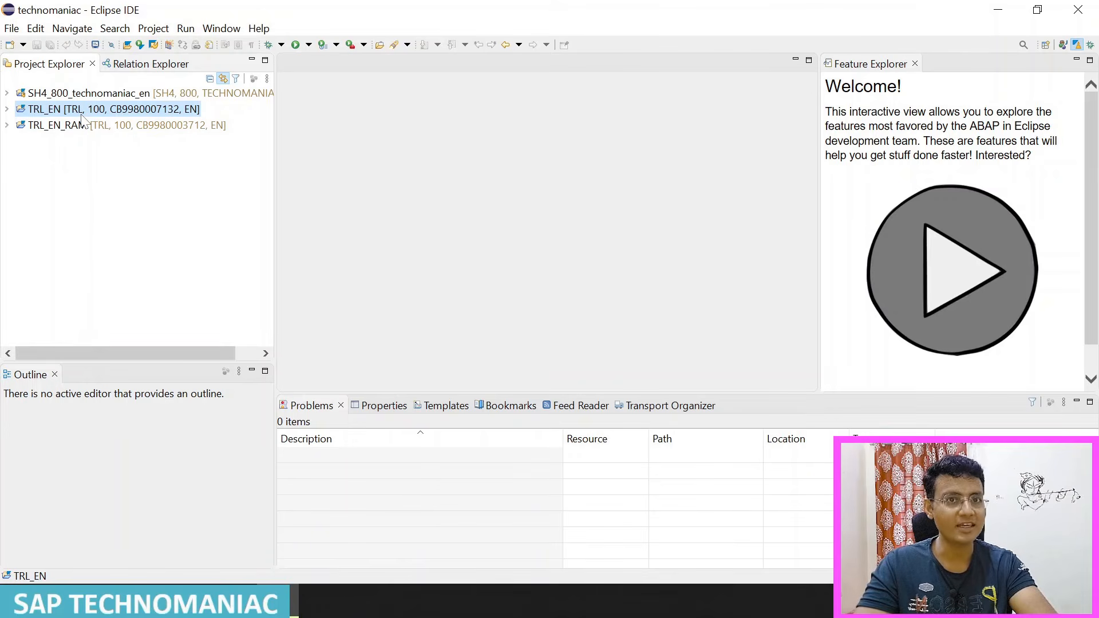
# Step: View the properties of the TRL_EN project and close them without changes
pyautogui.rightClick(82, 114)
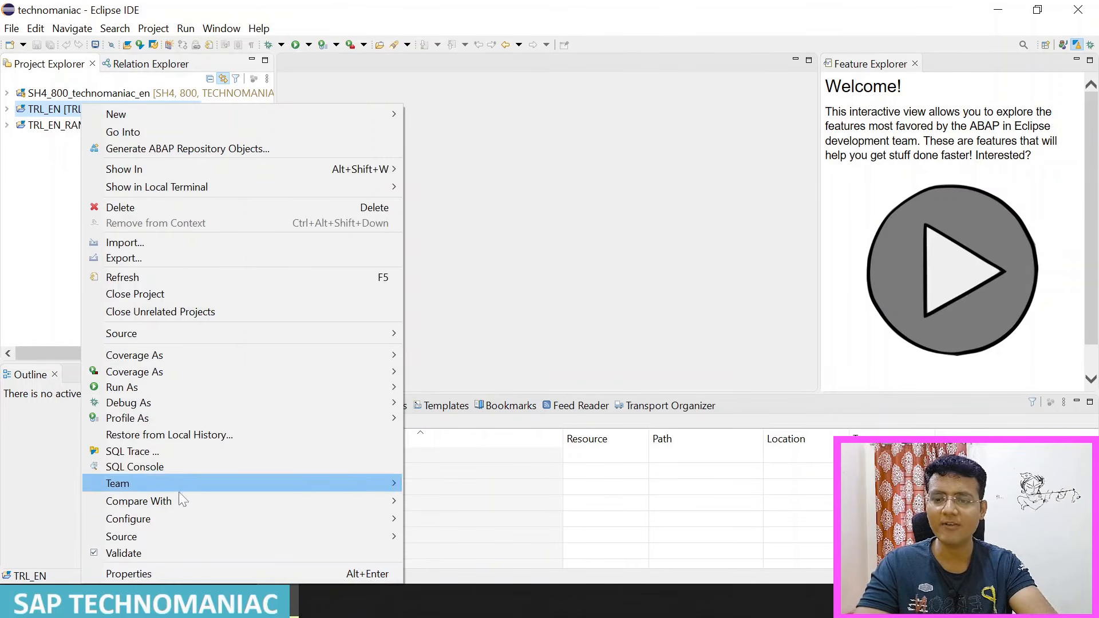
pyautogui.click(157, 568)
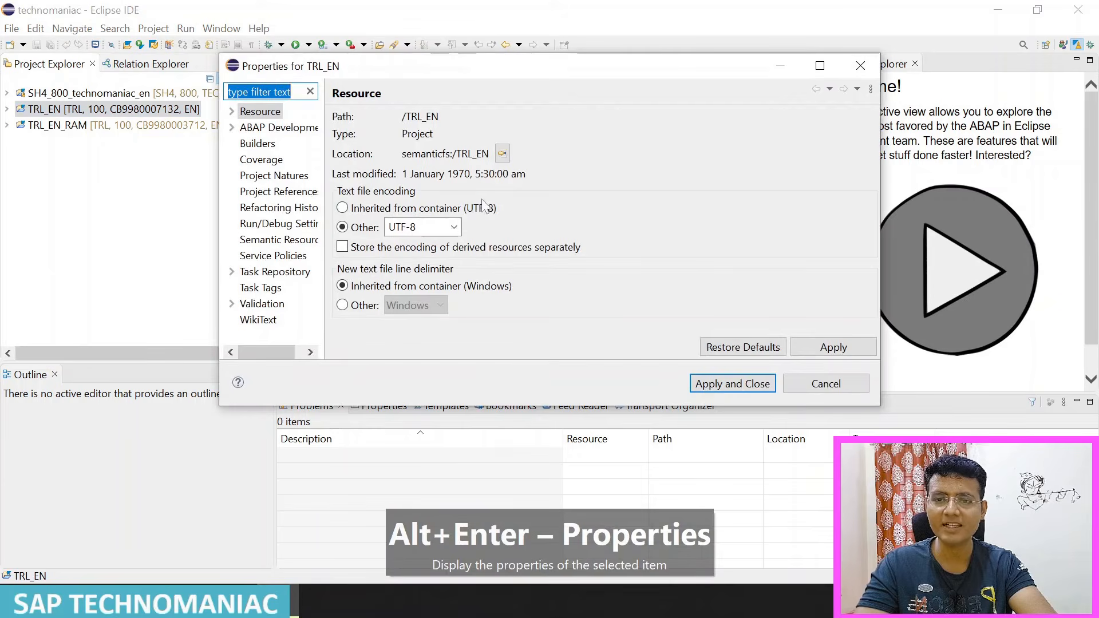
pyautogui.click(864, 70)
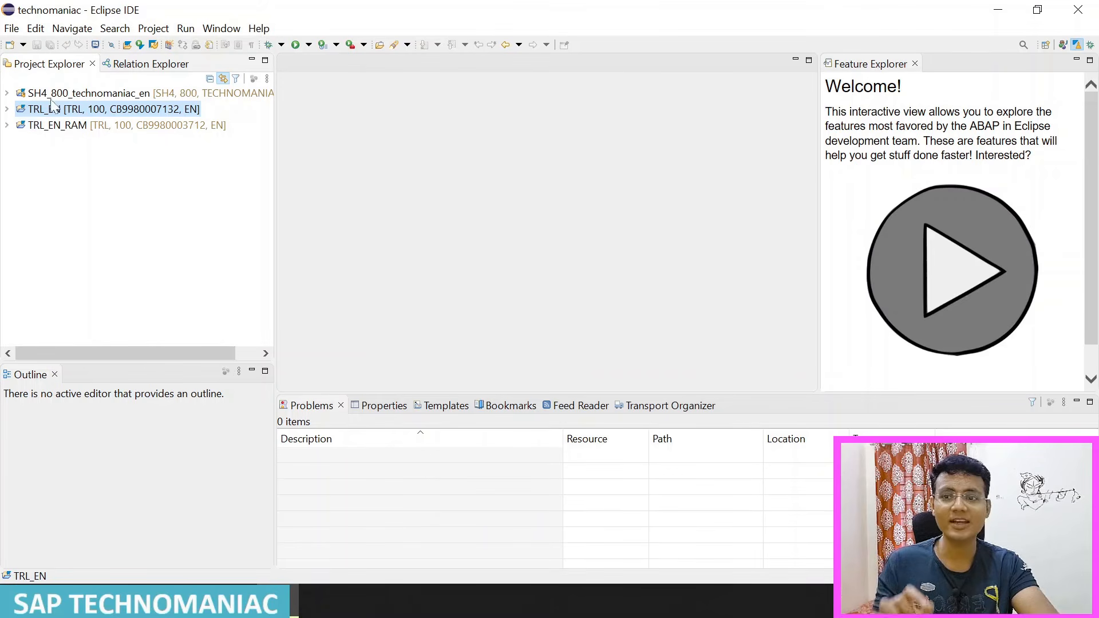
# Step: Start creating a new ABAP package from Favorite Packages in the TRL_EN project
pyautogui.click(6, 110)
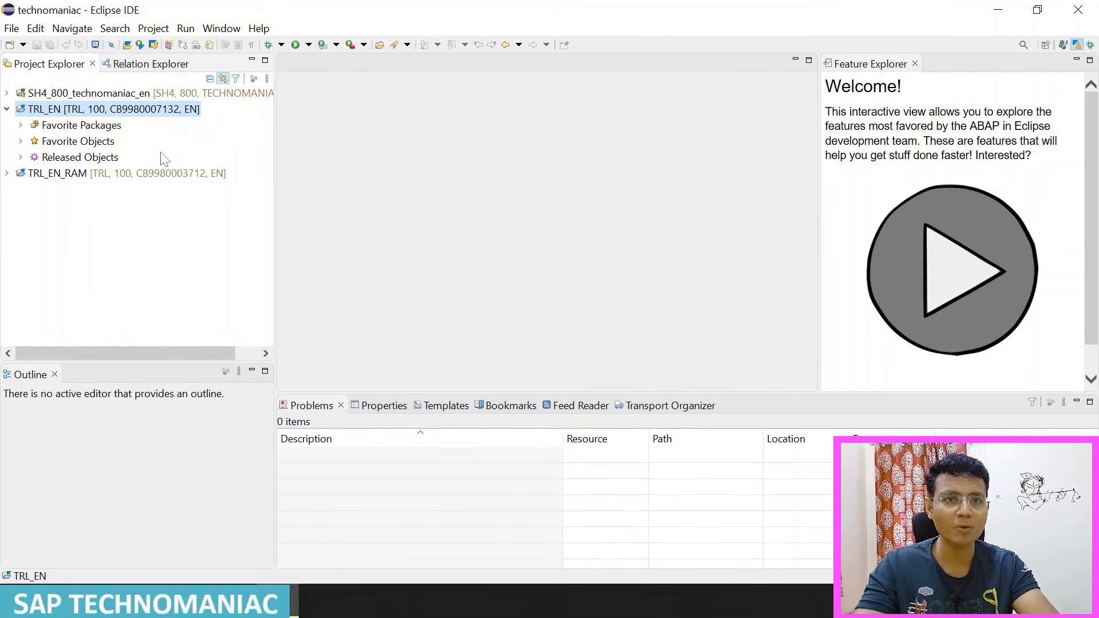
pyautogui.click(91, 126)
pyautogui.rightClick(94, 124)
pyautogui.moveTo(248, 132)
pyautogui.click(466, 158)
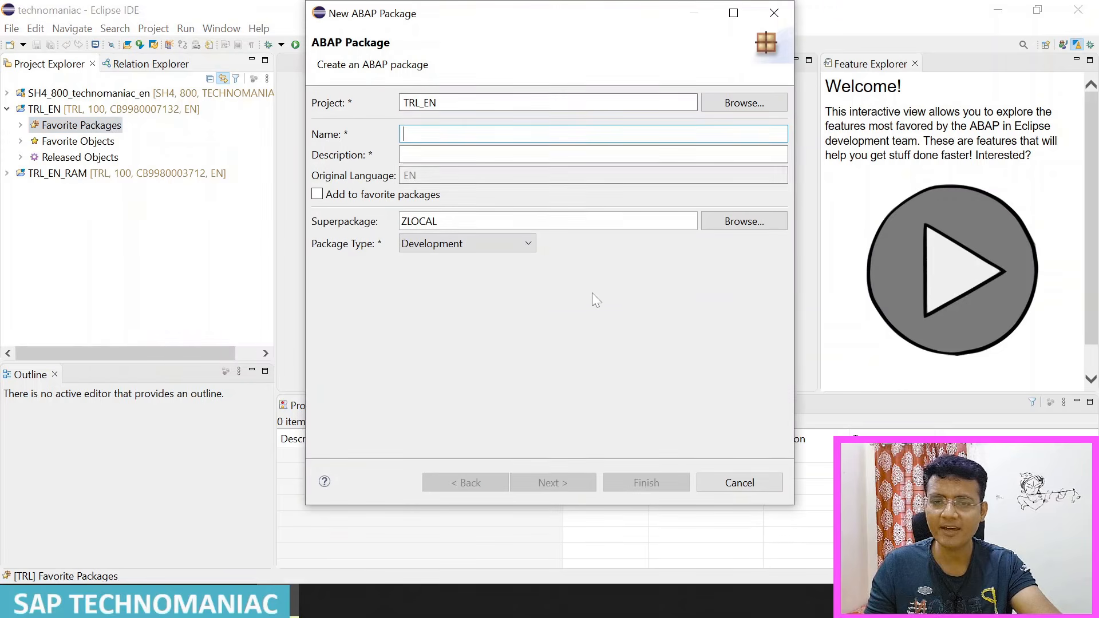
# Step: Enter TECHNOMANIAC as the package name and Technomaniac as its description, and submit the package details
pyautogui.write('T')
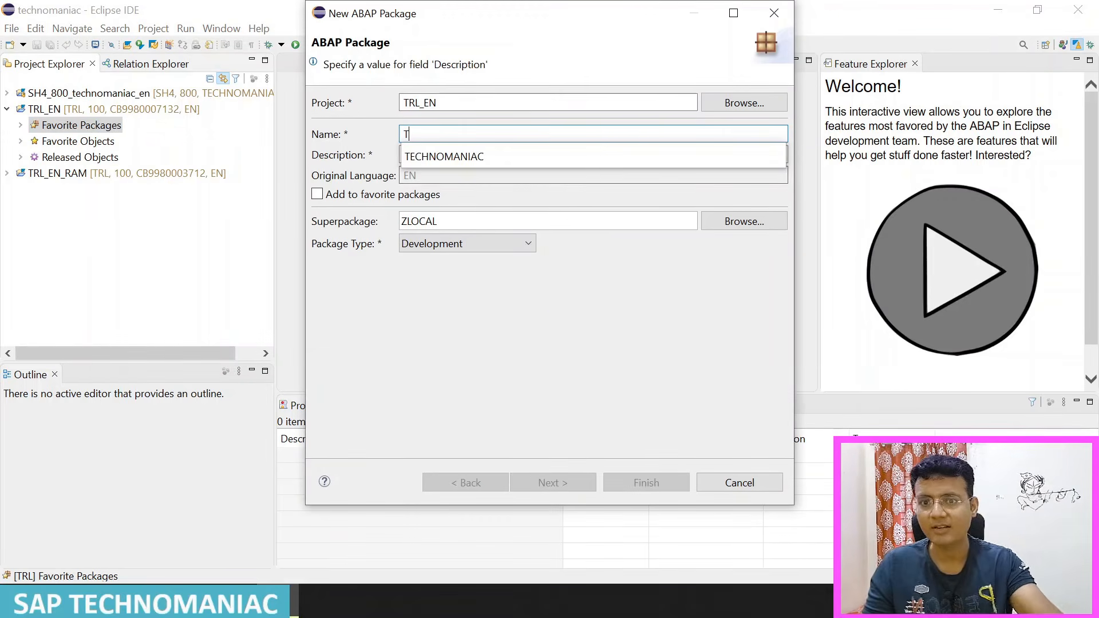
pyautogui.click(469, 159)
pyautogui.press('Tab')
pyautogui.write('Techn')
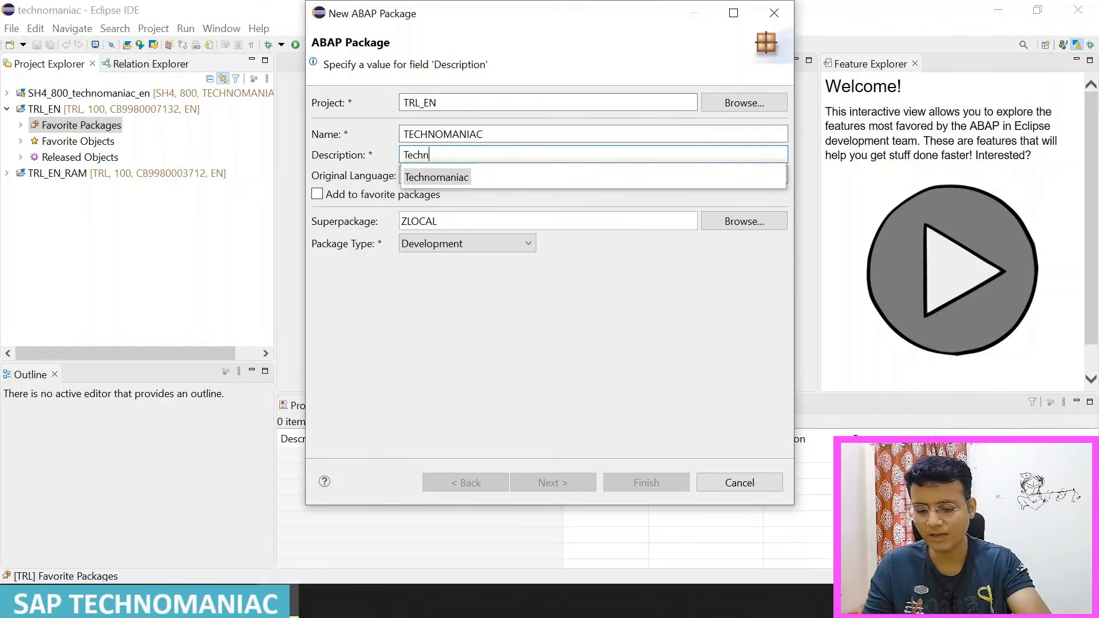
pyautogui.click(444, 179)
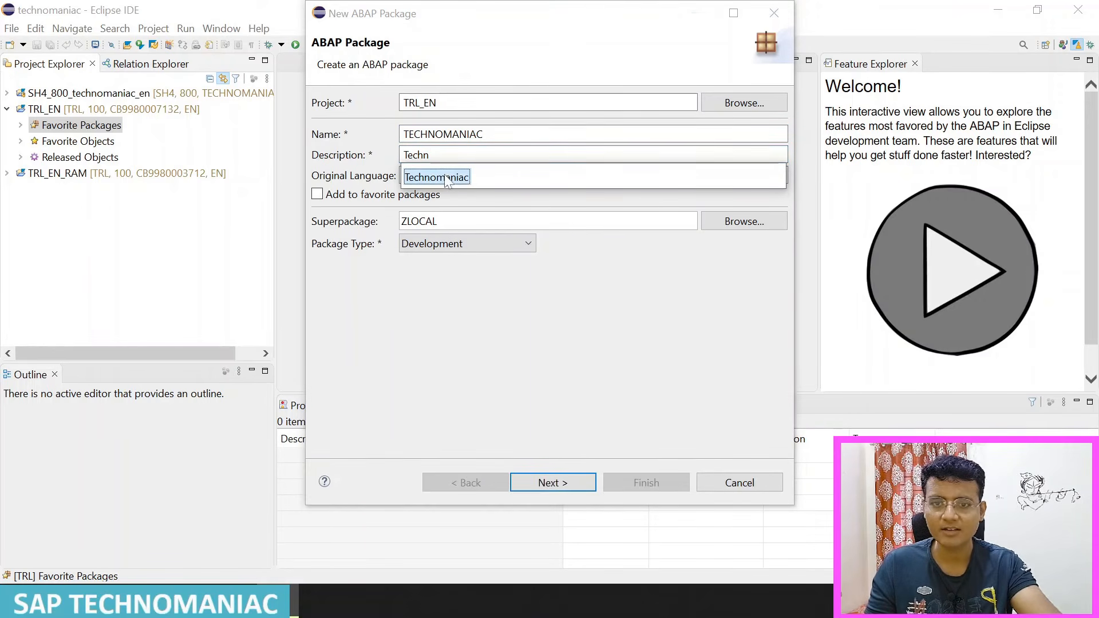
pyautogui.click(451, 181)
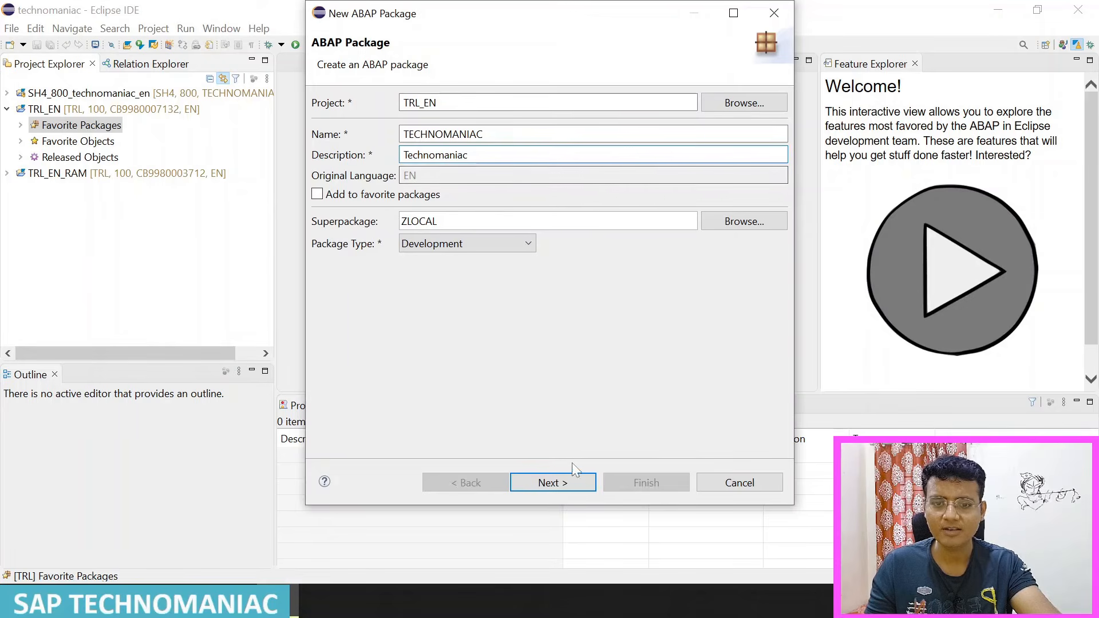
pyautogui.click(551, 483)
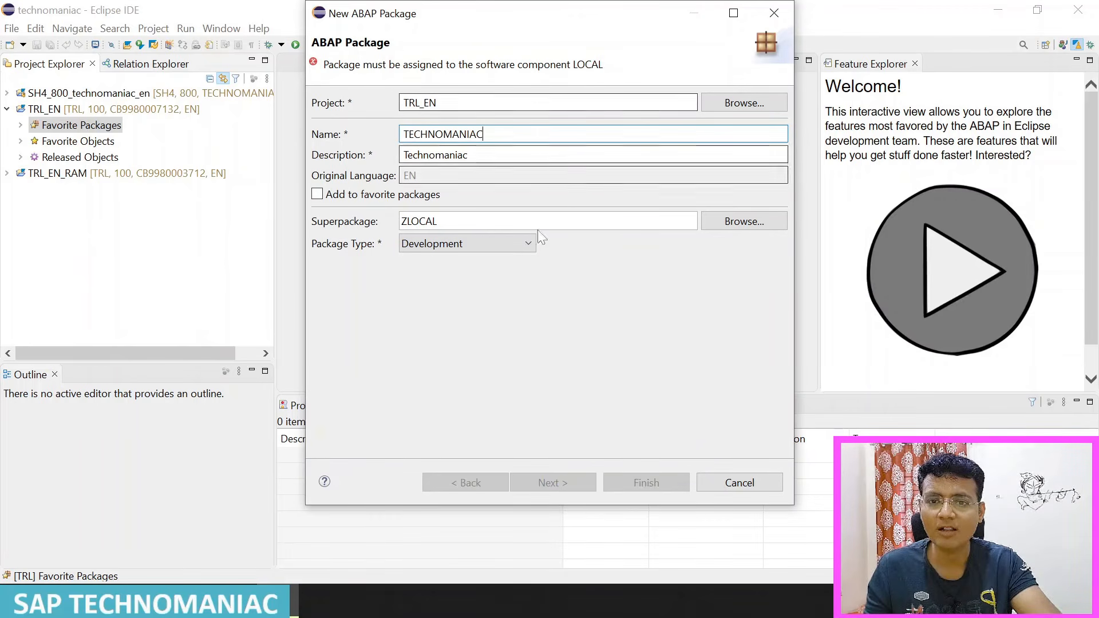
# Step: Change the package name to ZTECHNOMANIAC, keep ZLOCAL as superpackage, and continue to the transport request selection
pyautogui.click(764, 221)
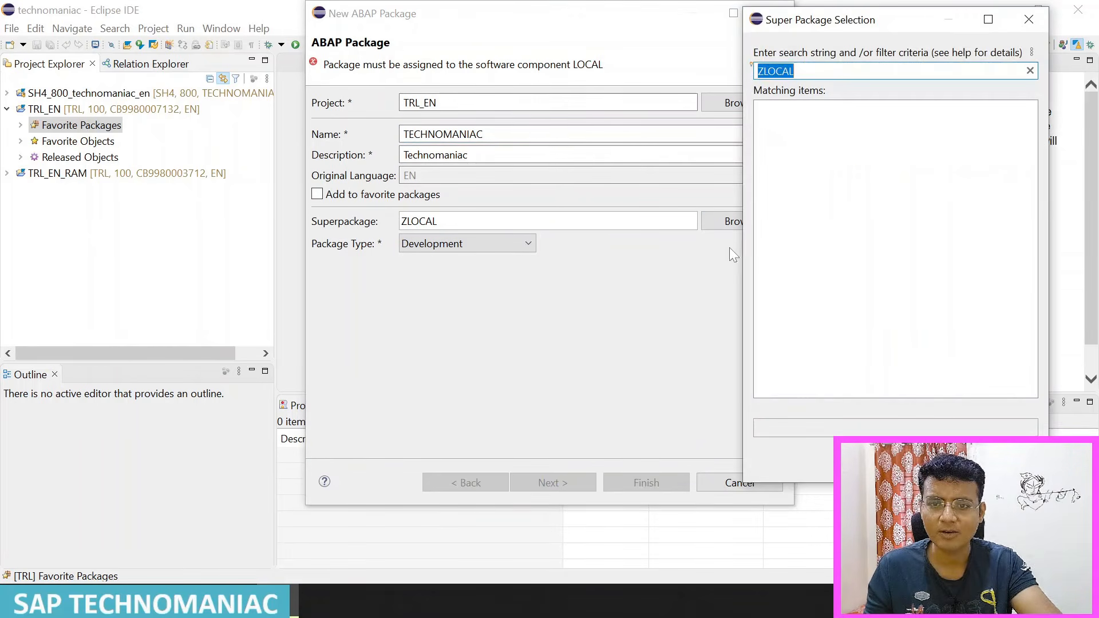
pyautogui.click(1029, 22)
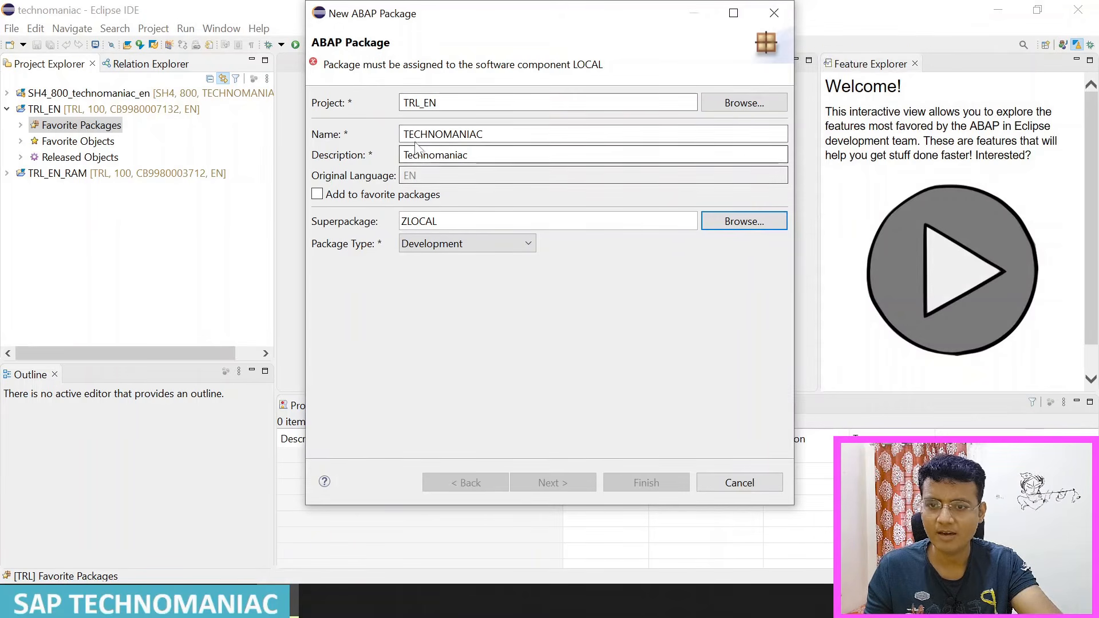
pyautogui.click(405, 134)
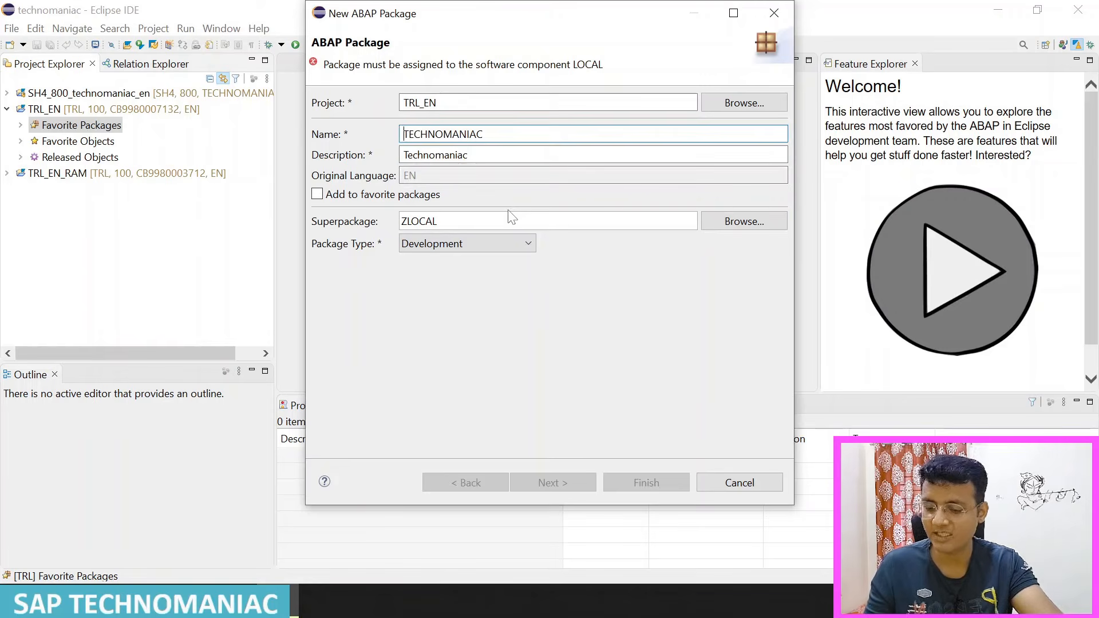
pyautogui.write('Z')
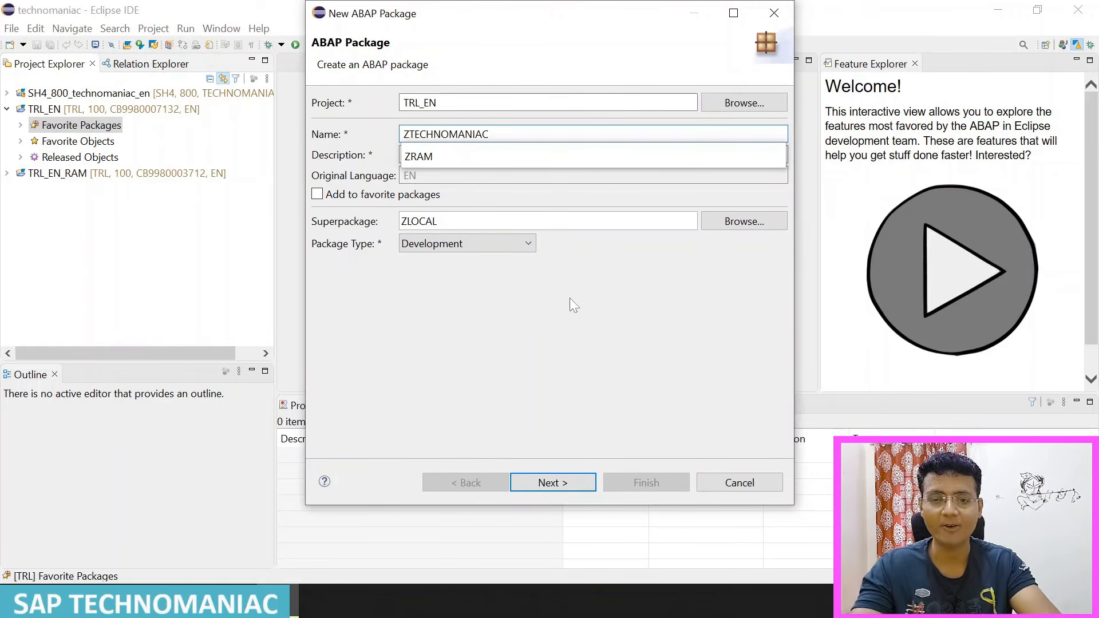
pyautogui.click(553, 483)
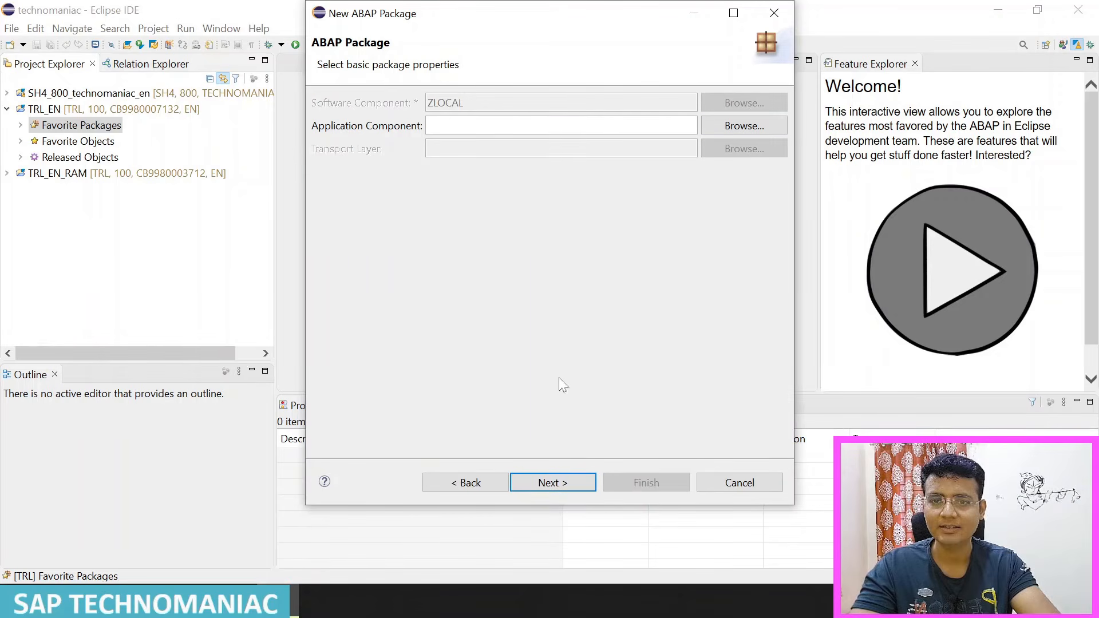
pyautogui.click(553, 482)
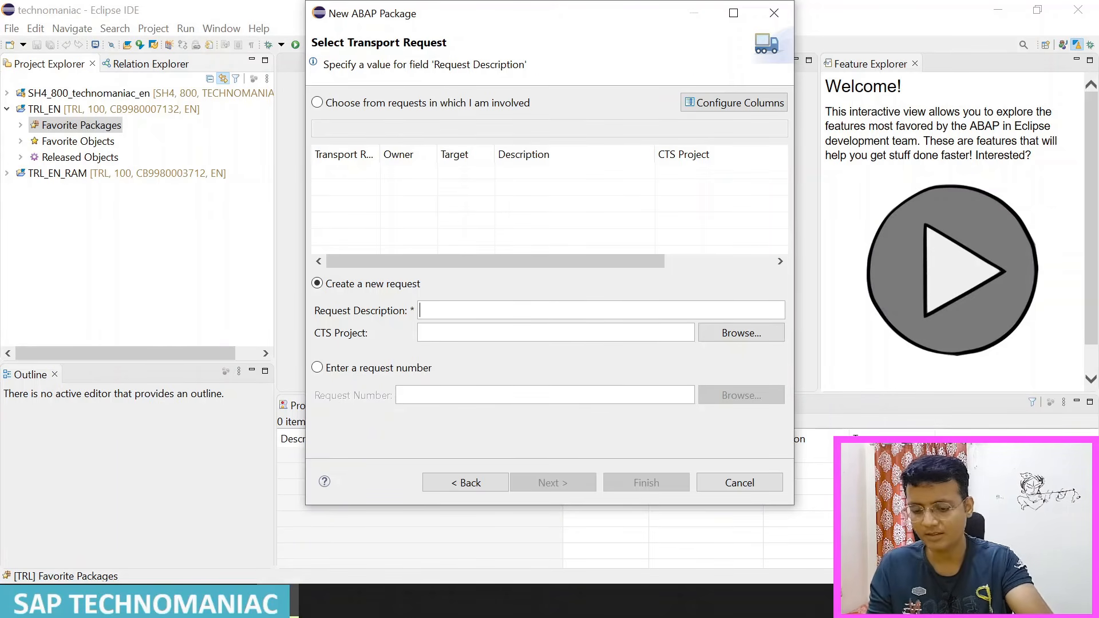
# Step: Create a new transport request described as "Technomaniac Tr" and finish creating the package
pyautogui.write('Technomaniac TRS')
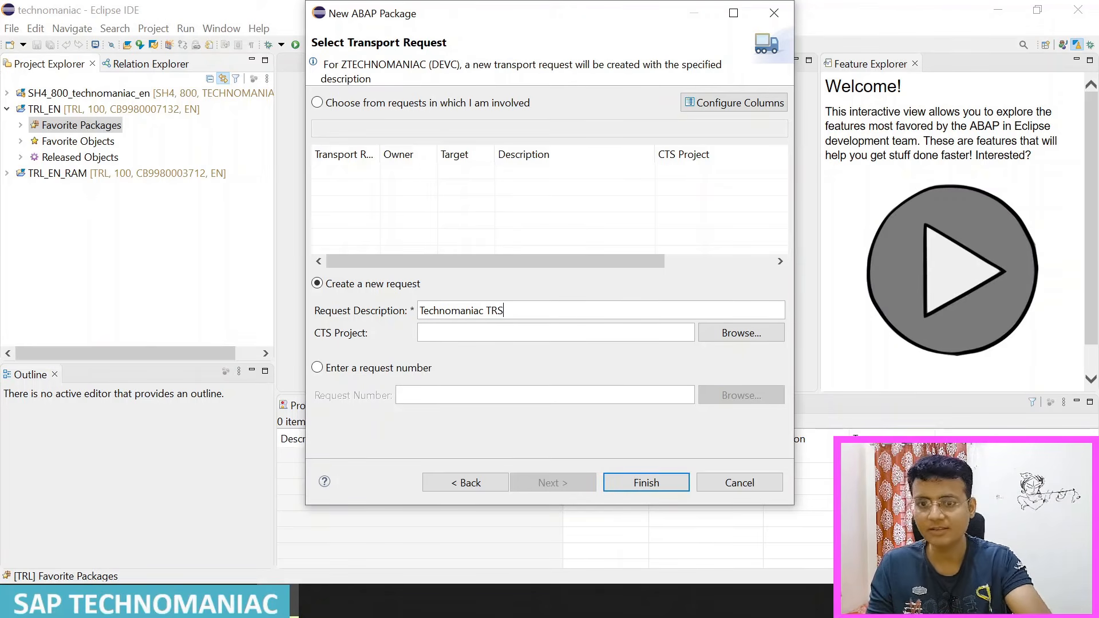
pyautogui.press('BackSpace')
pyautogui.press('BackSpace')
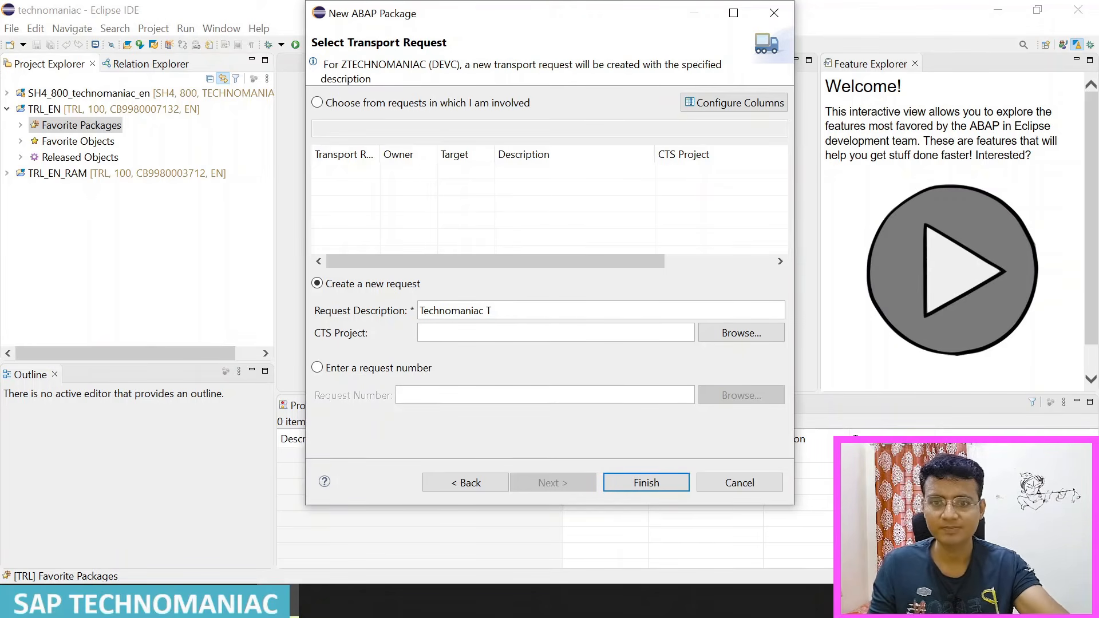
pyautogui.write('r')
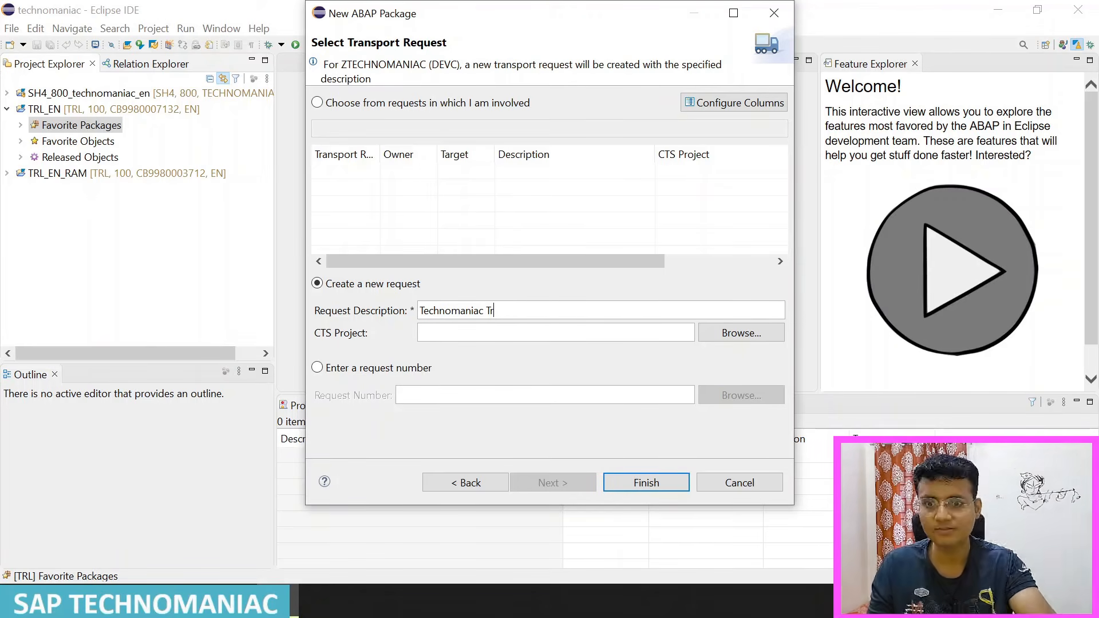
pyautogui.click(663, 486)
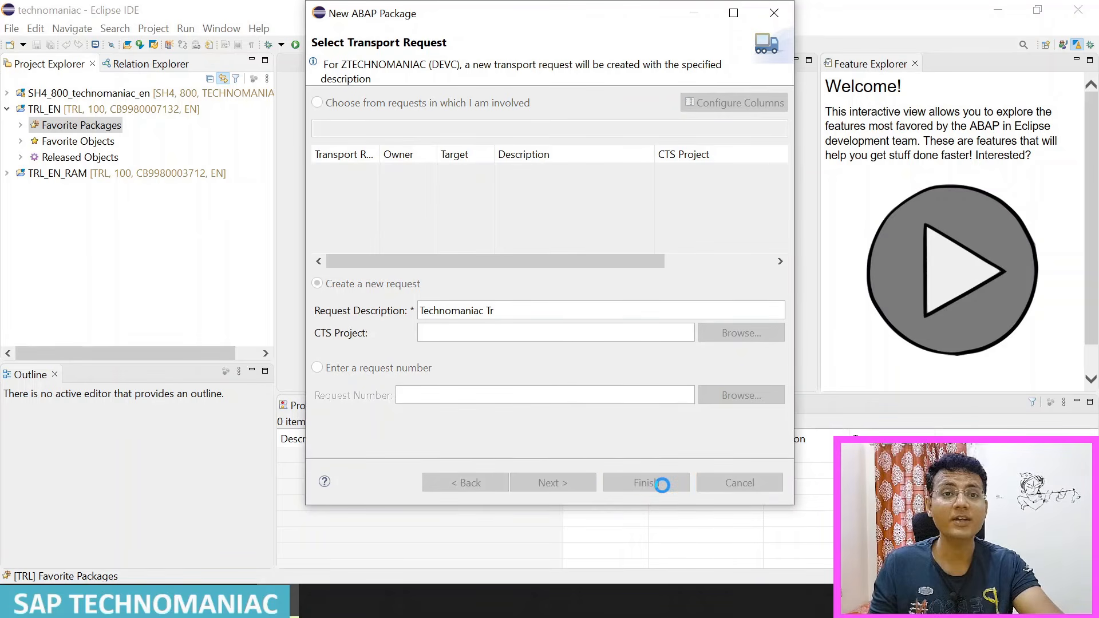